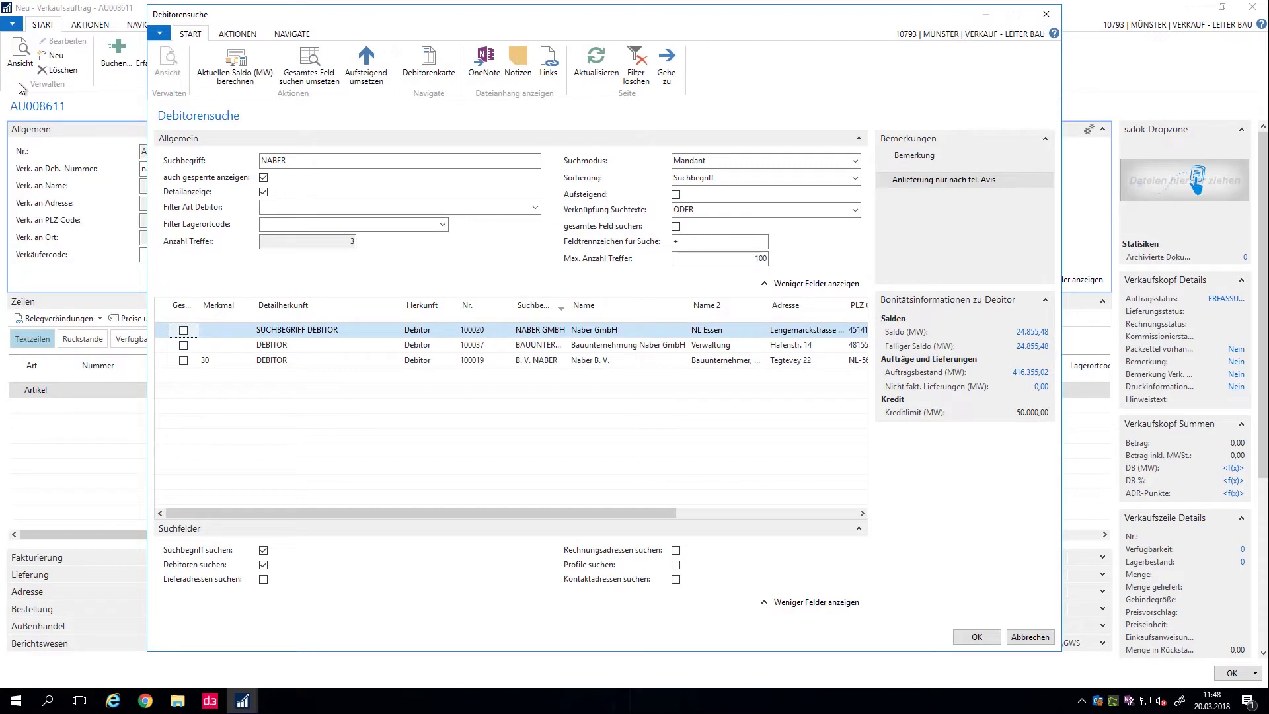
- Assign Bauunternehmung Naber GmbH (Verwaltung) to the sales order, accepting its remarks and credit limit warning and closing the construction site and tour lists
key(Down)
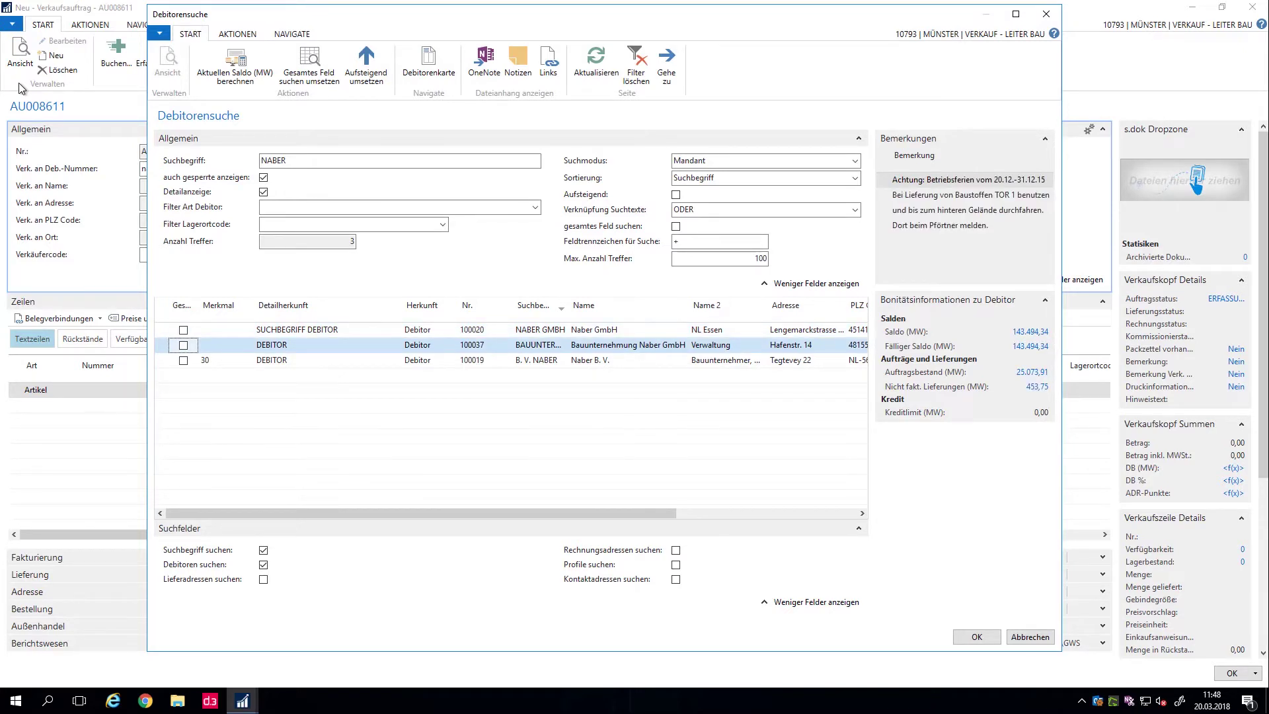
key(Return)
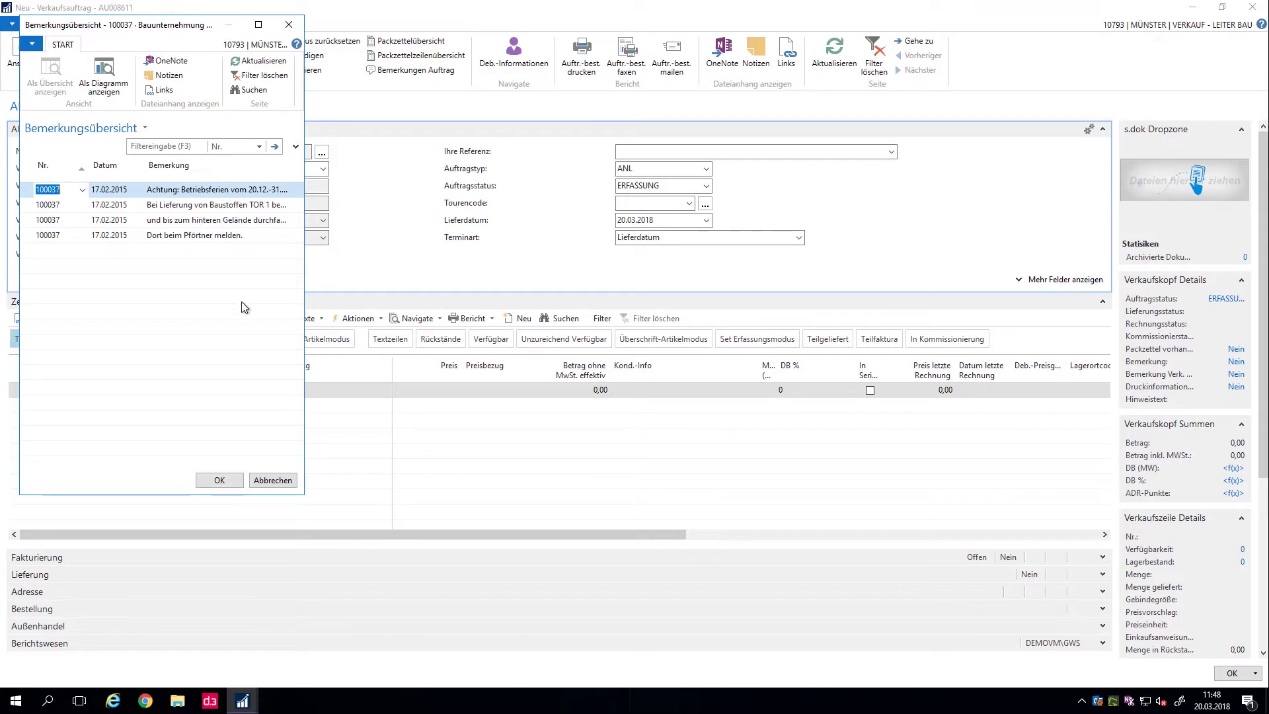
click(219, 483)
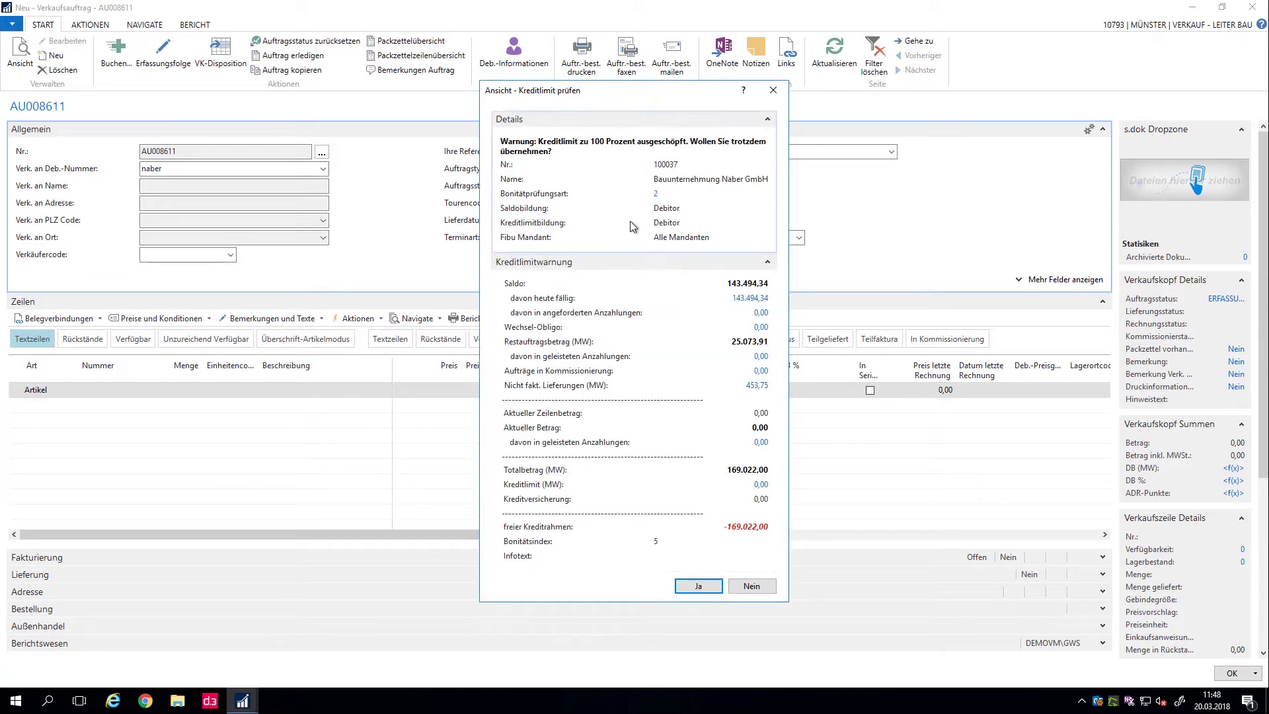
click(699, 587)
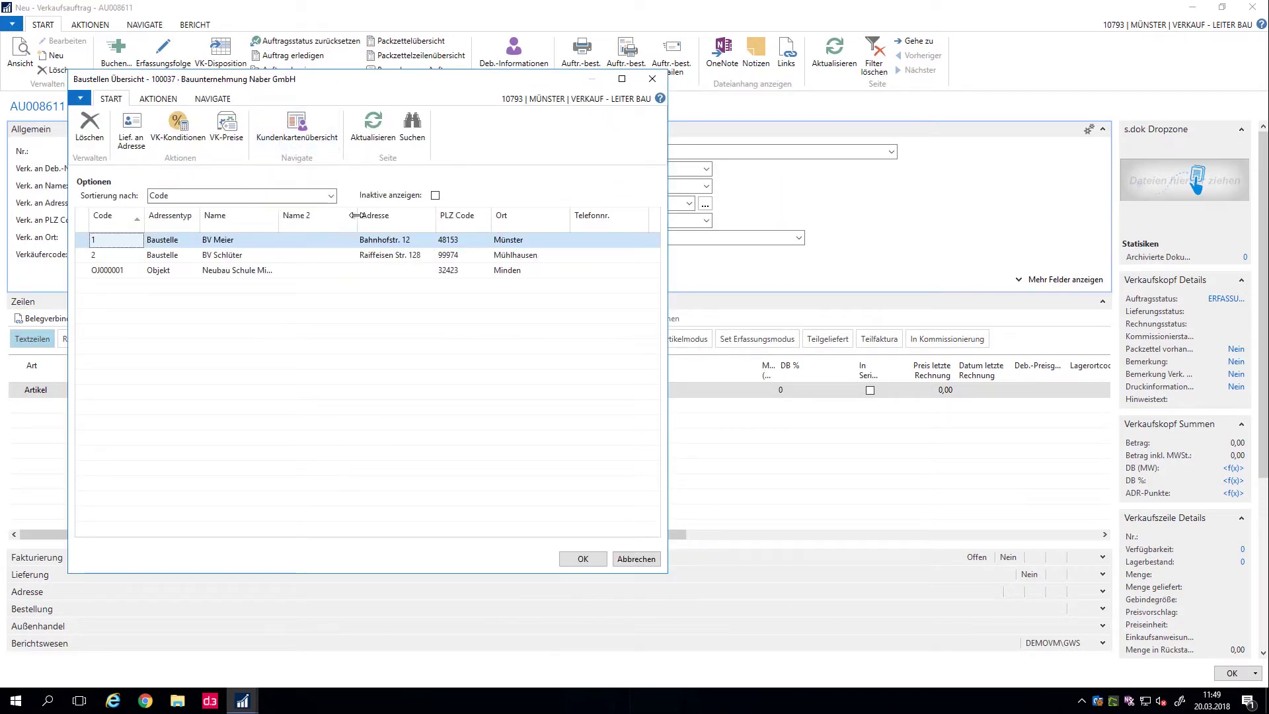
key(Return)
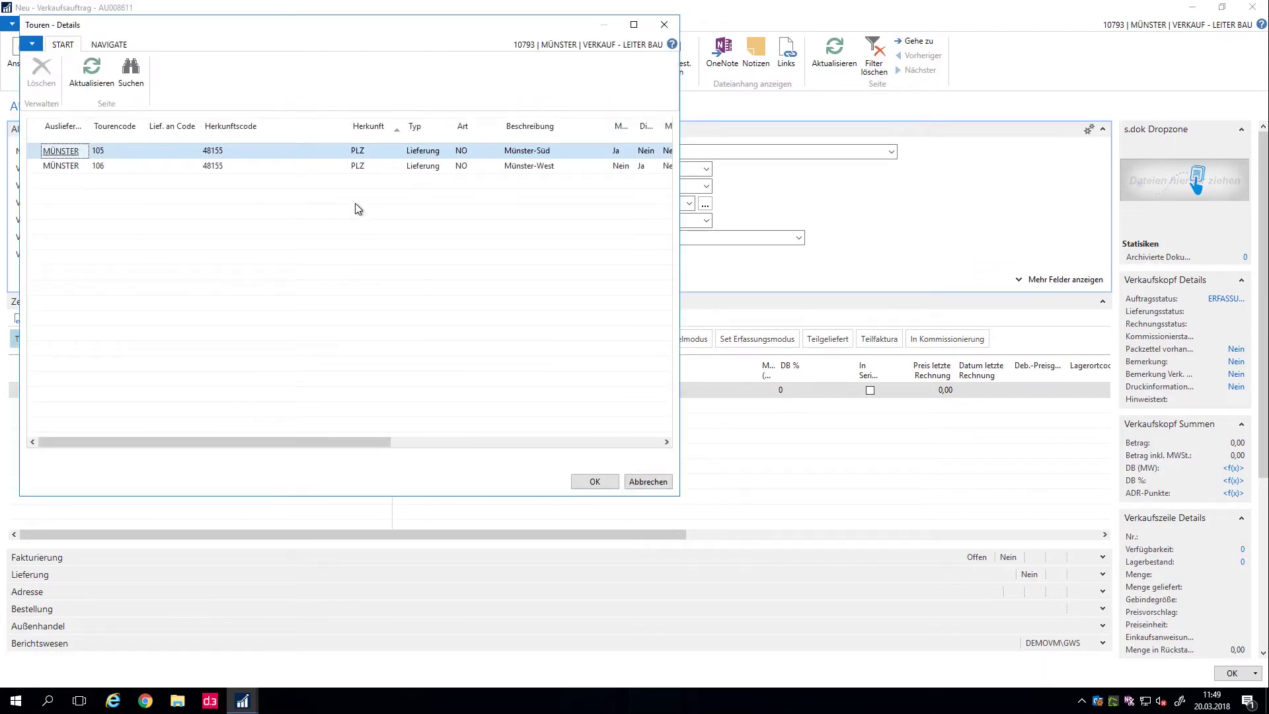
key(Return)
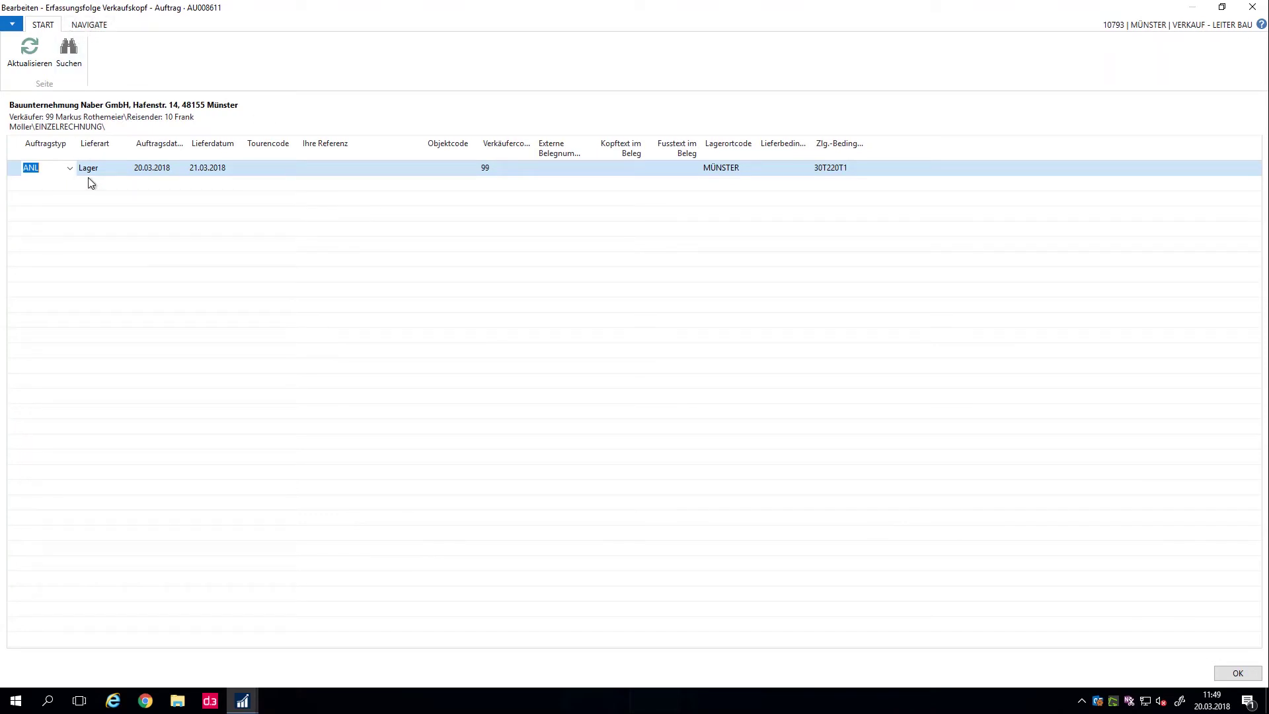
- Enter the contact's title and surname as Ihre Referenz and leave the header entry sequence
click(354, 169)
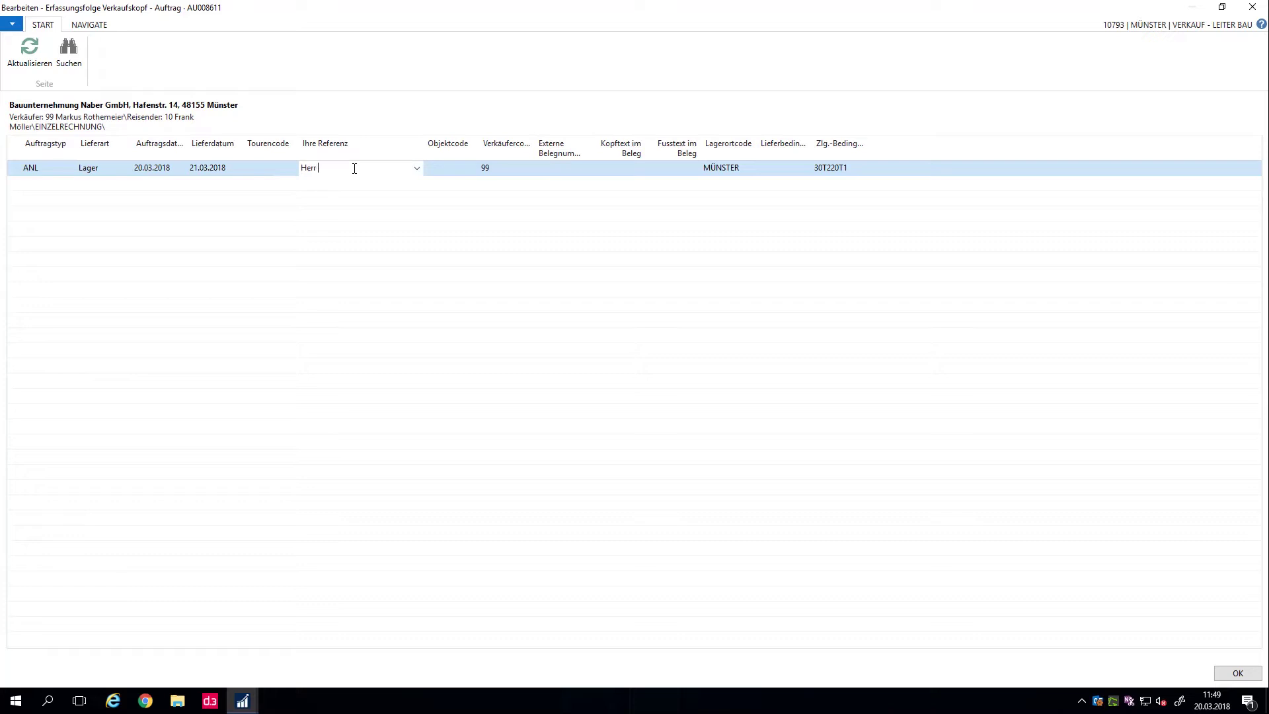
text(Herr Müü)
key(BackSpace)
text(lle)
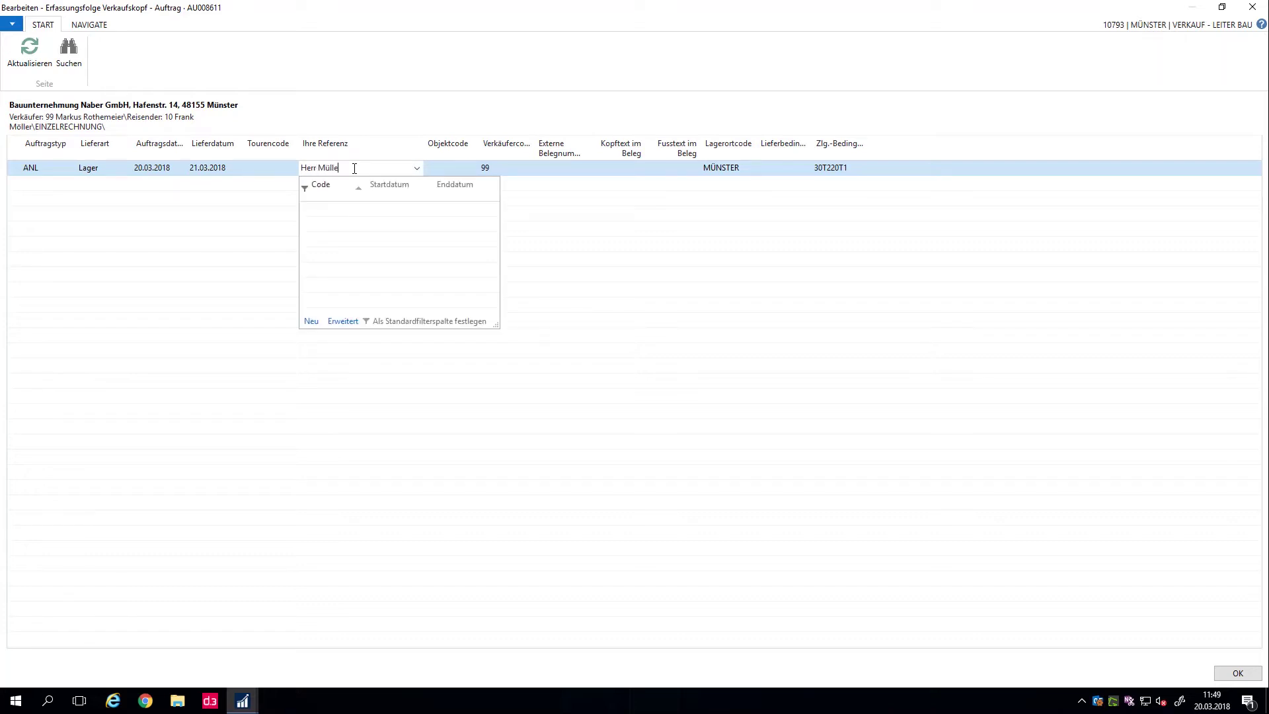
text(r)
key(Tab)
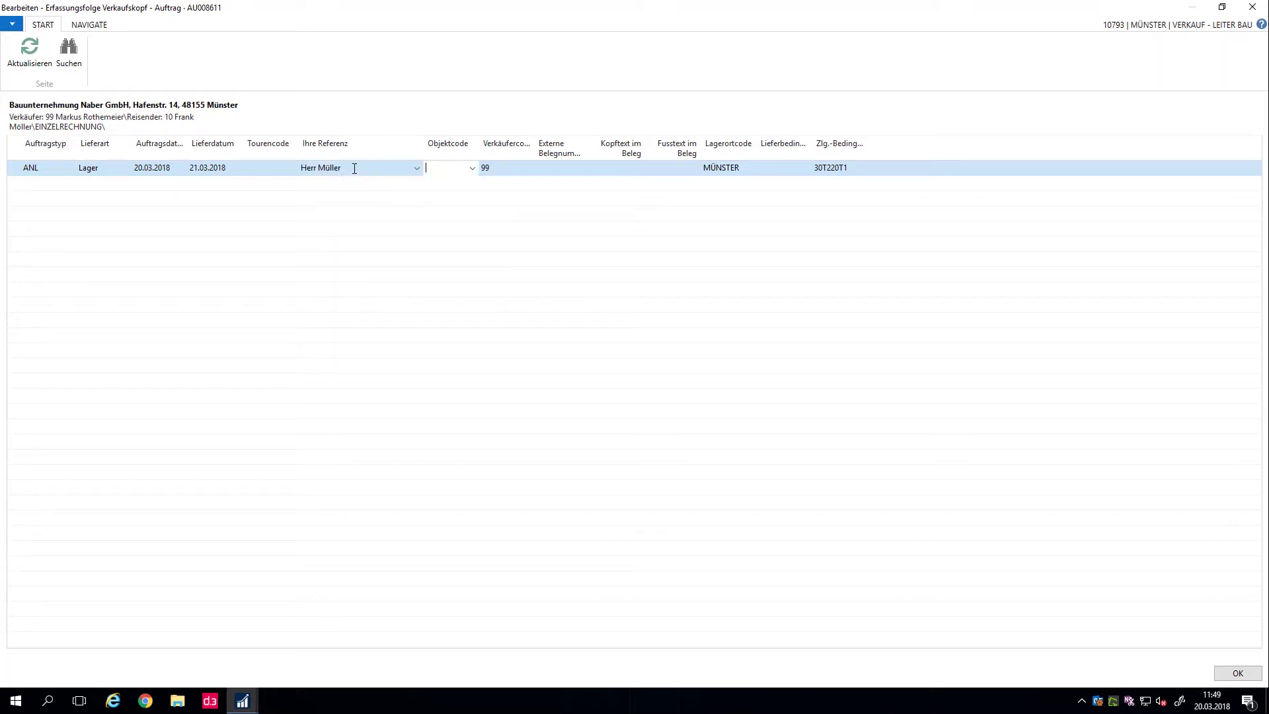
key(Escape)
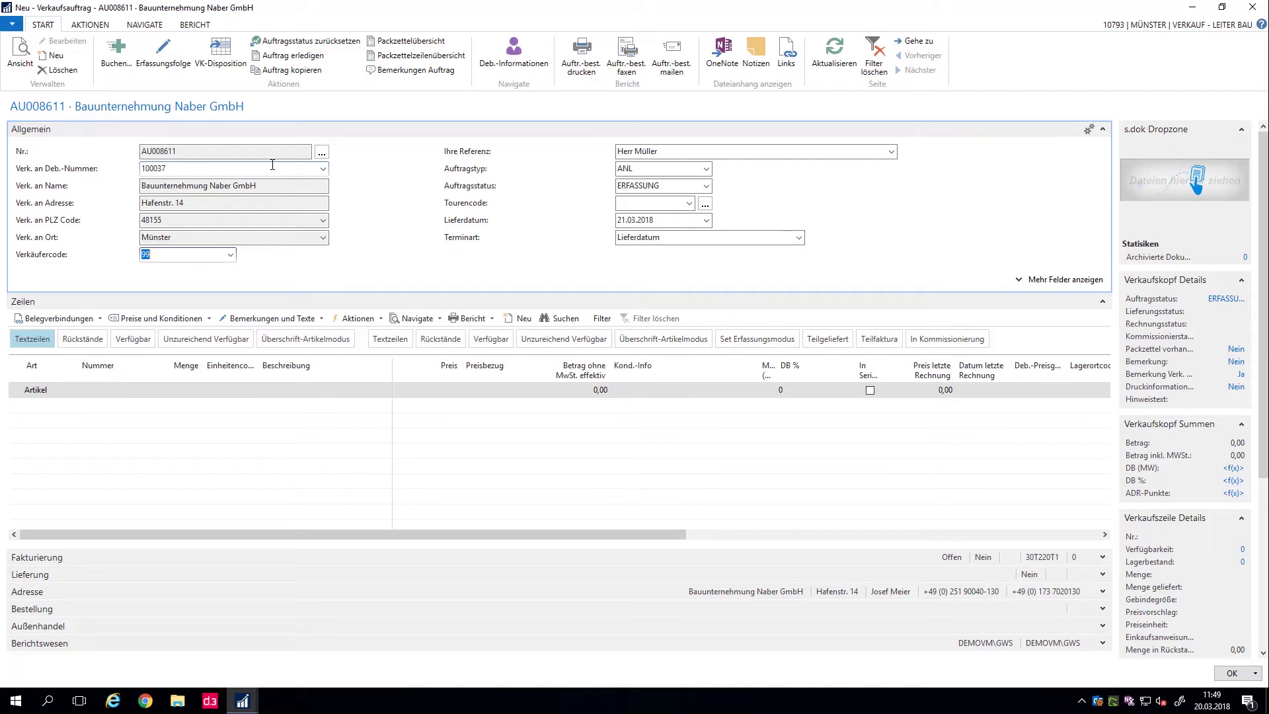
- Step through the order header fields from Verkäufercode to Terminart and Lieferdatum to examine the entry order up to the order lines
key(Tab)
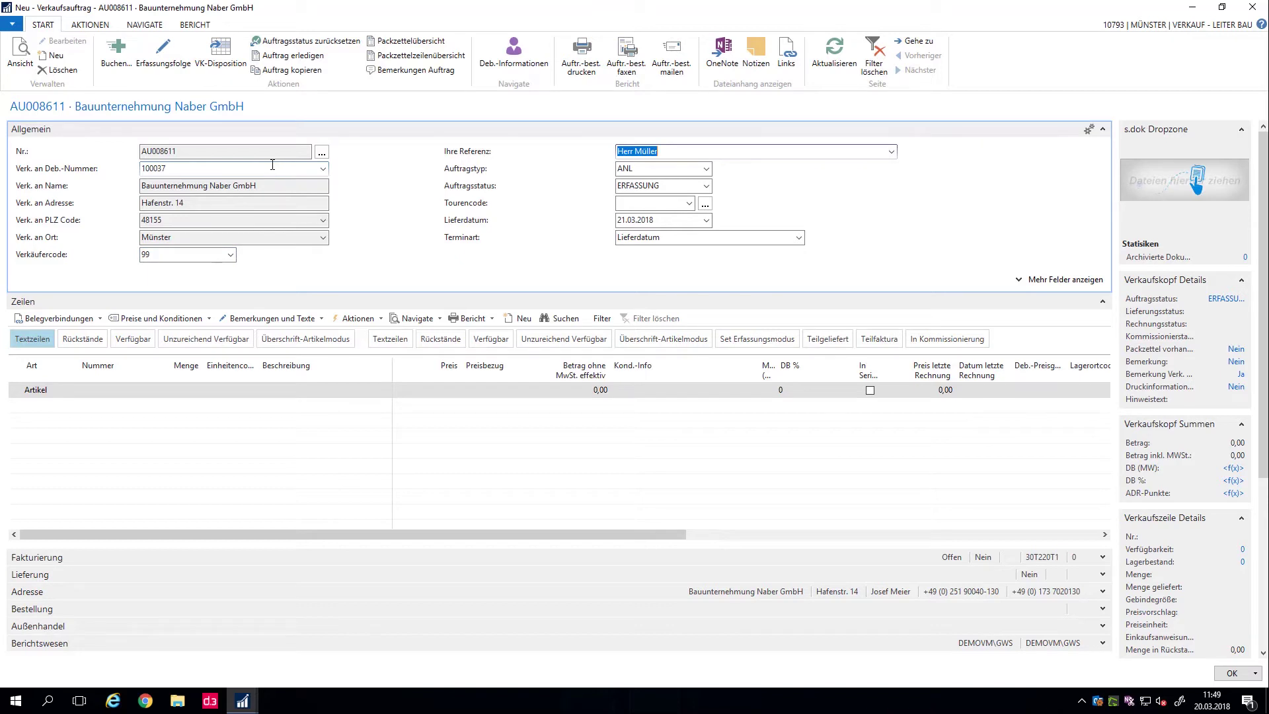
key(Tab)
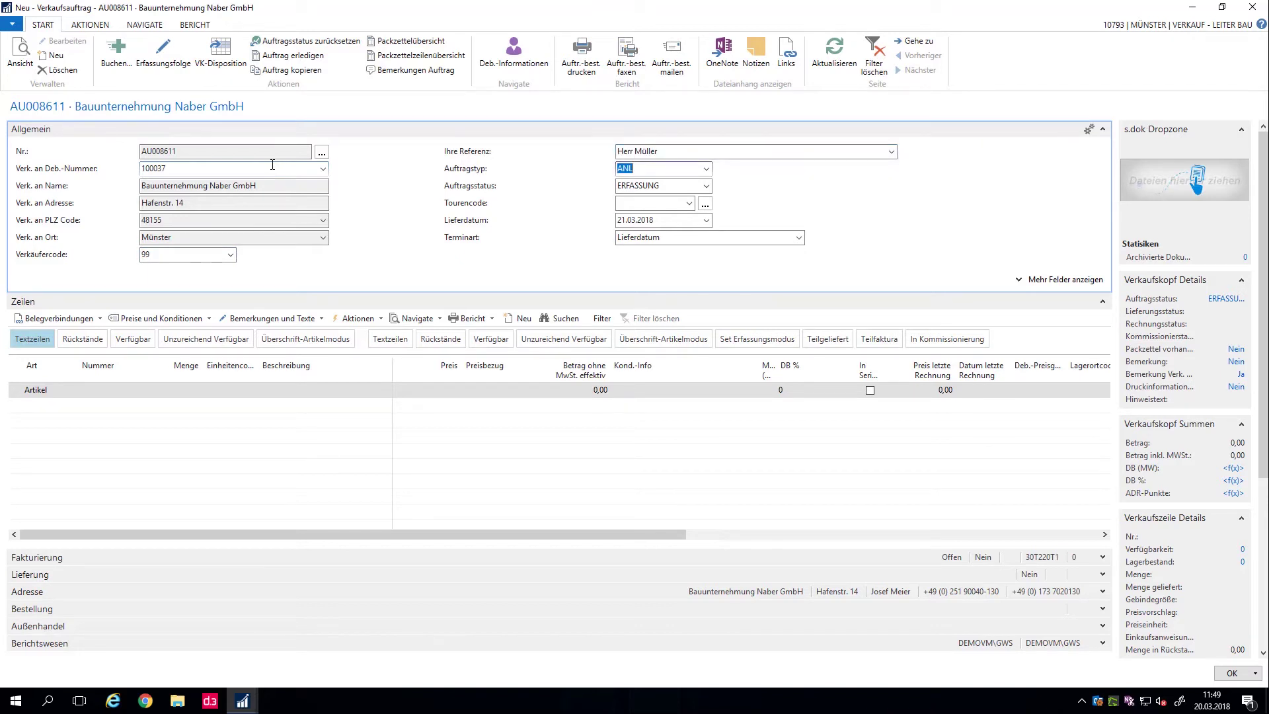
key(Tab)
key(Tab)
key(Tab)
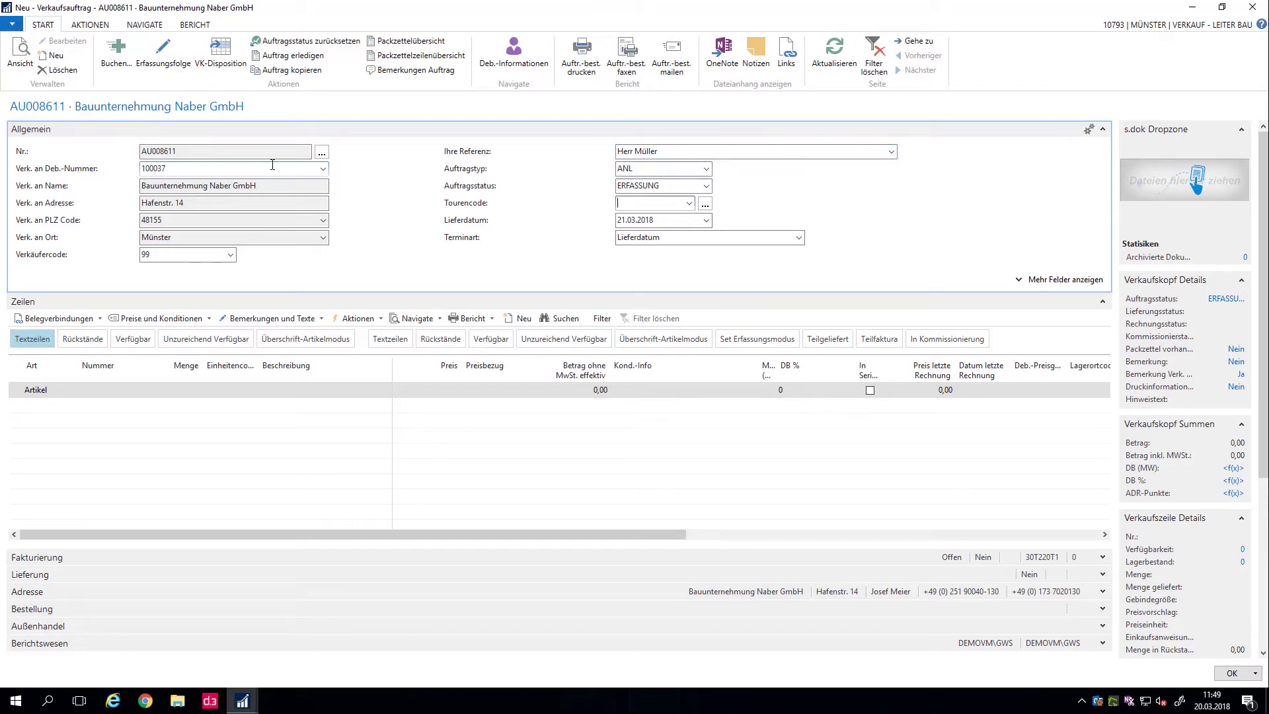
key(Tab)
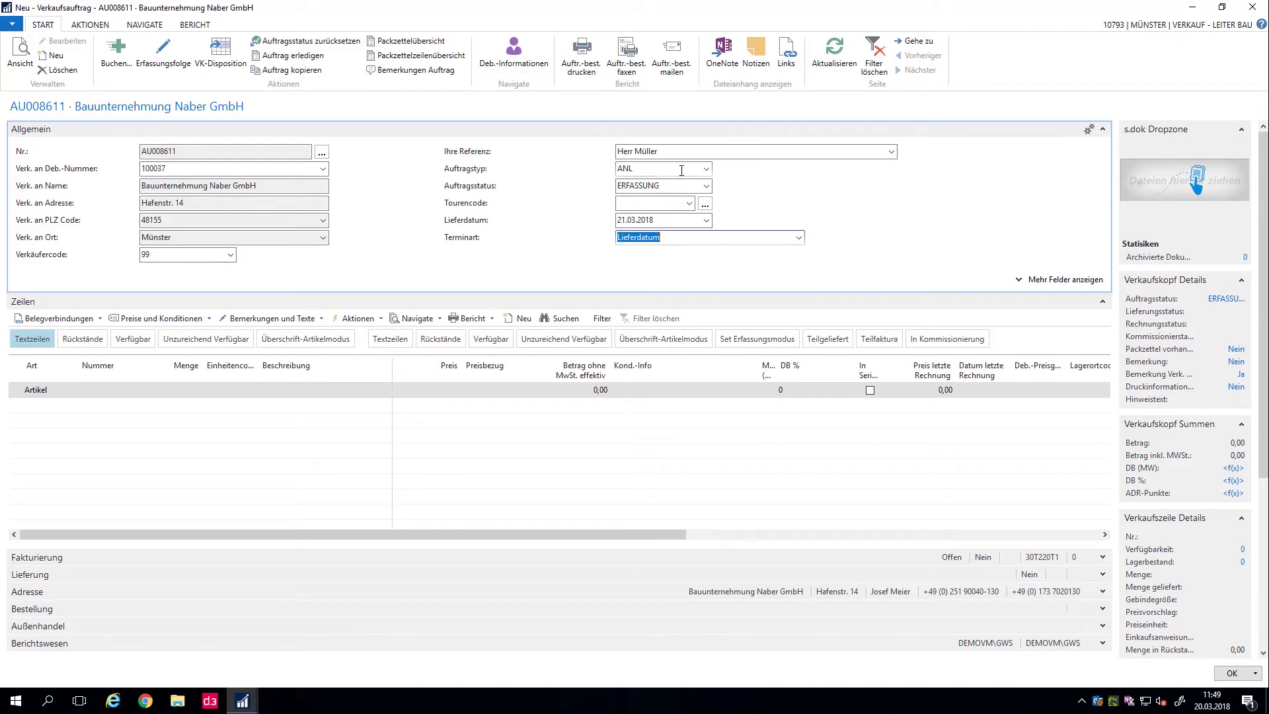
click(669, 222)
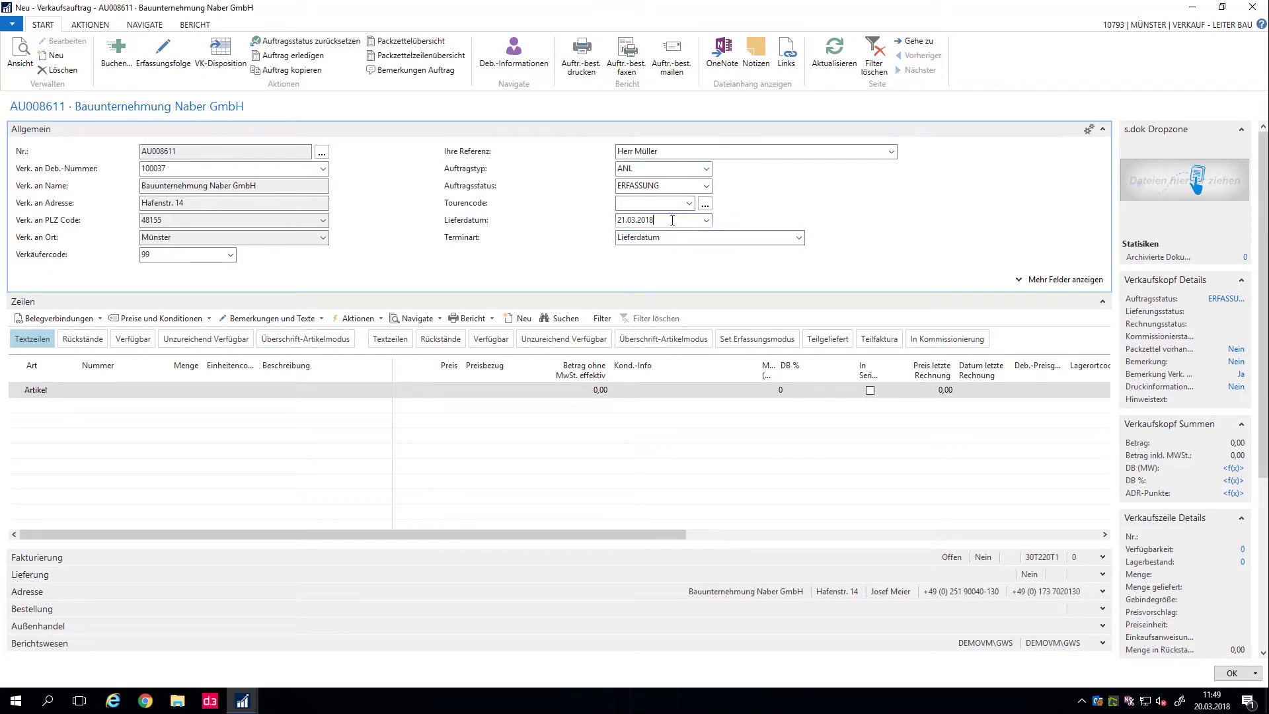
click(93, 396)
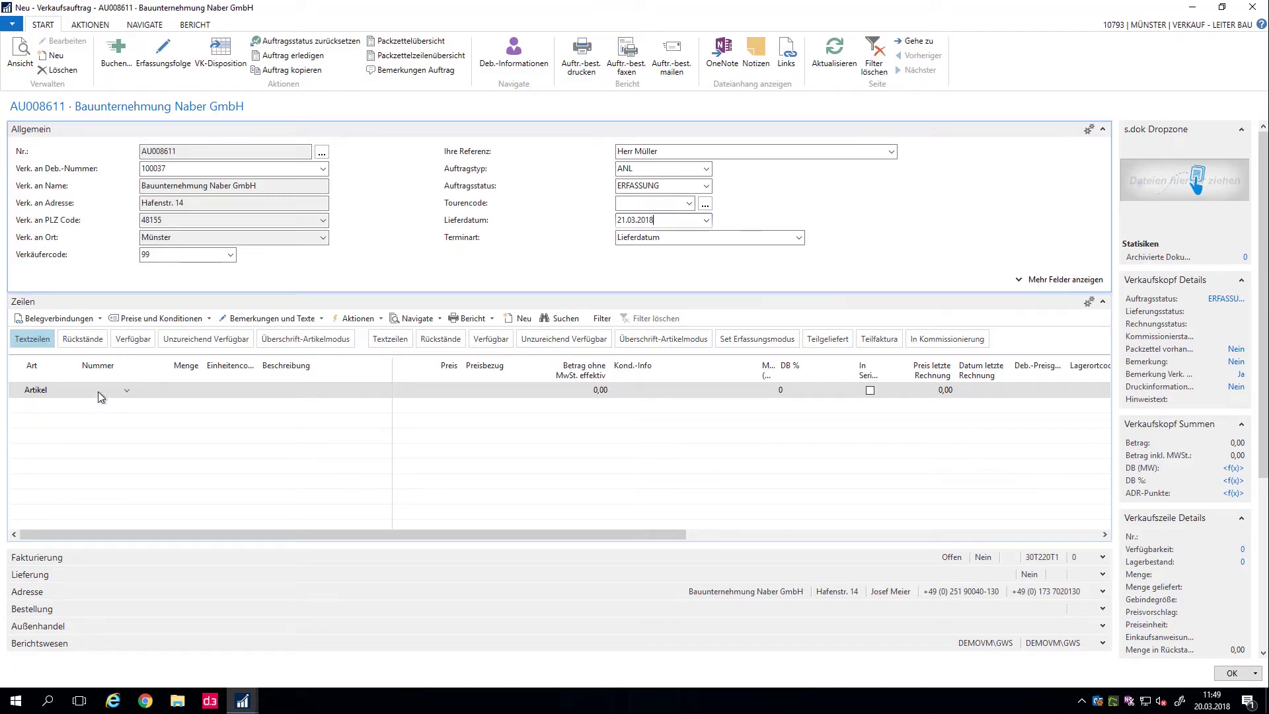
- Open the page customization for the Allgemein Inforegister of the sales order and maximize its field selection dialog
click(13, 25)
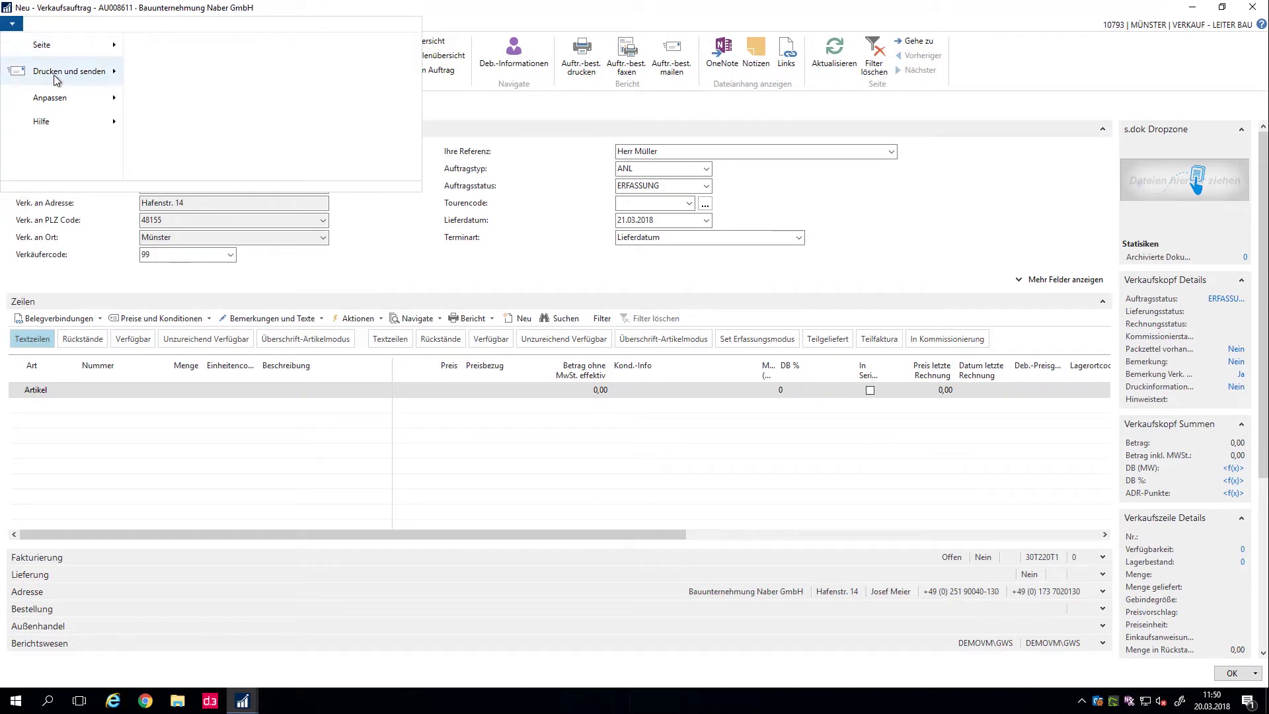
mouse_move(58, 96)
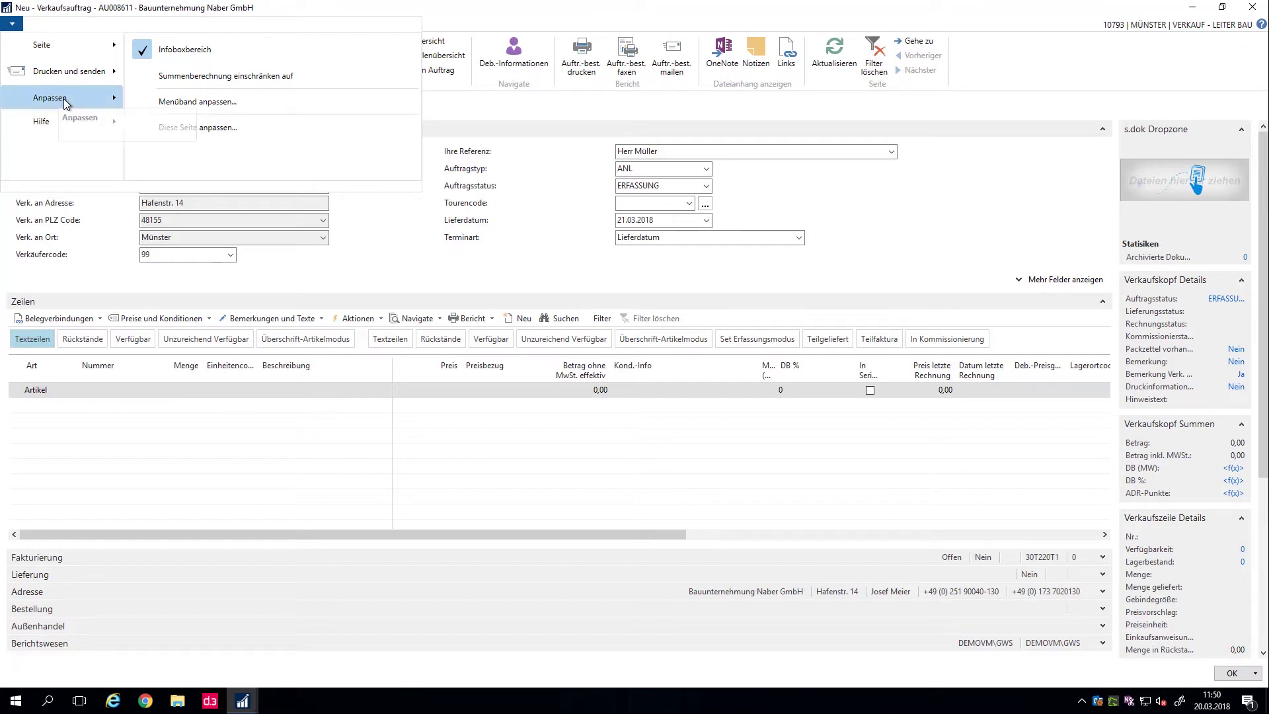
click(177, 127)
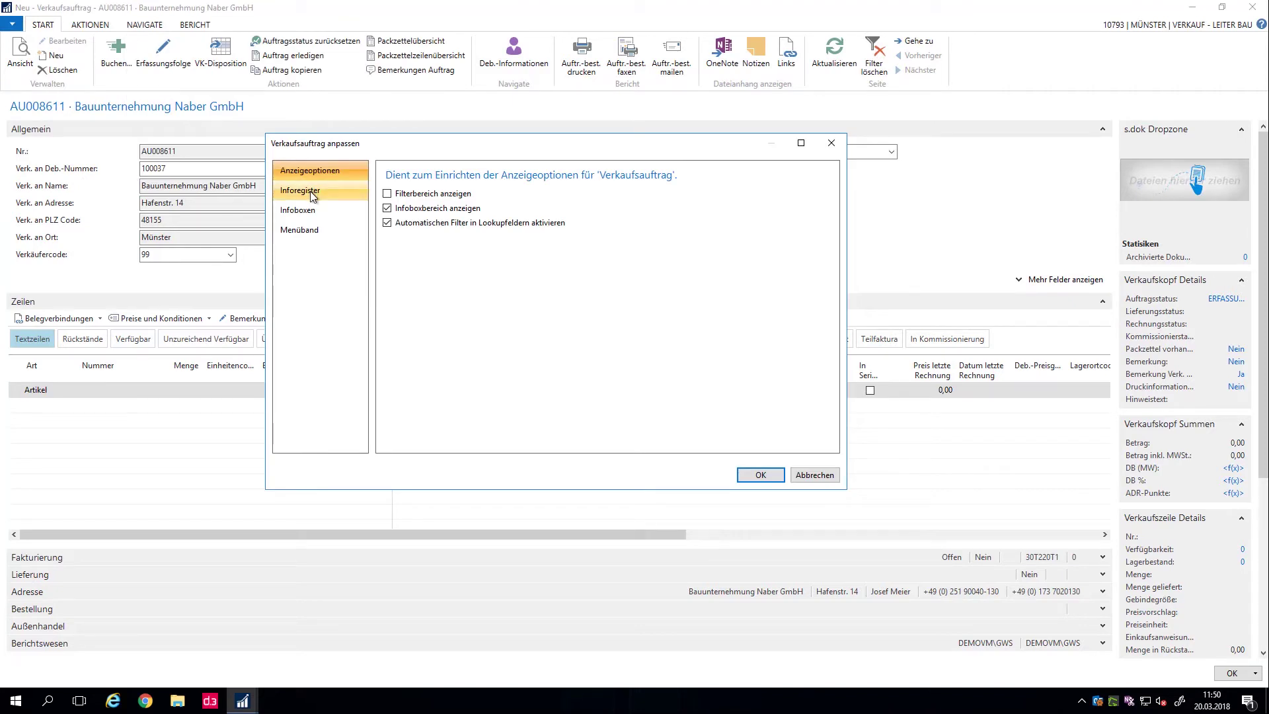
click(313, 195)
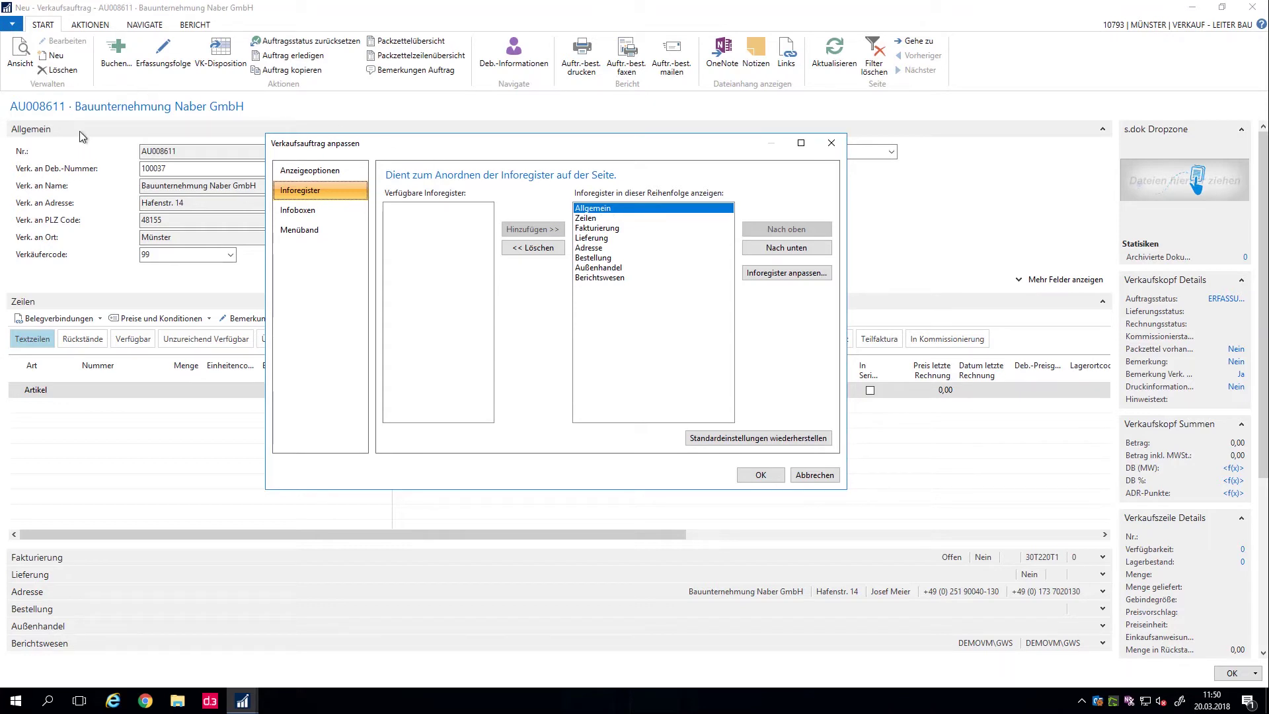
click(778, 277)
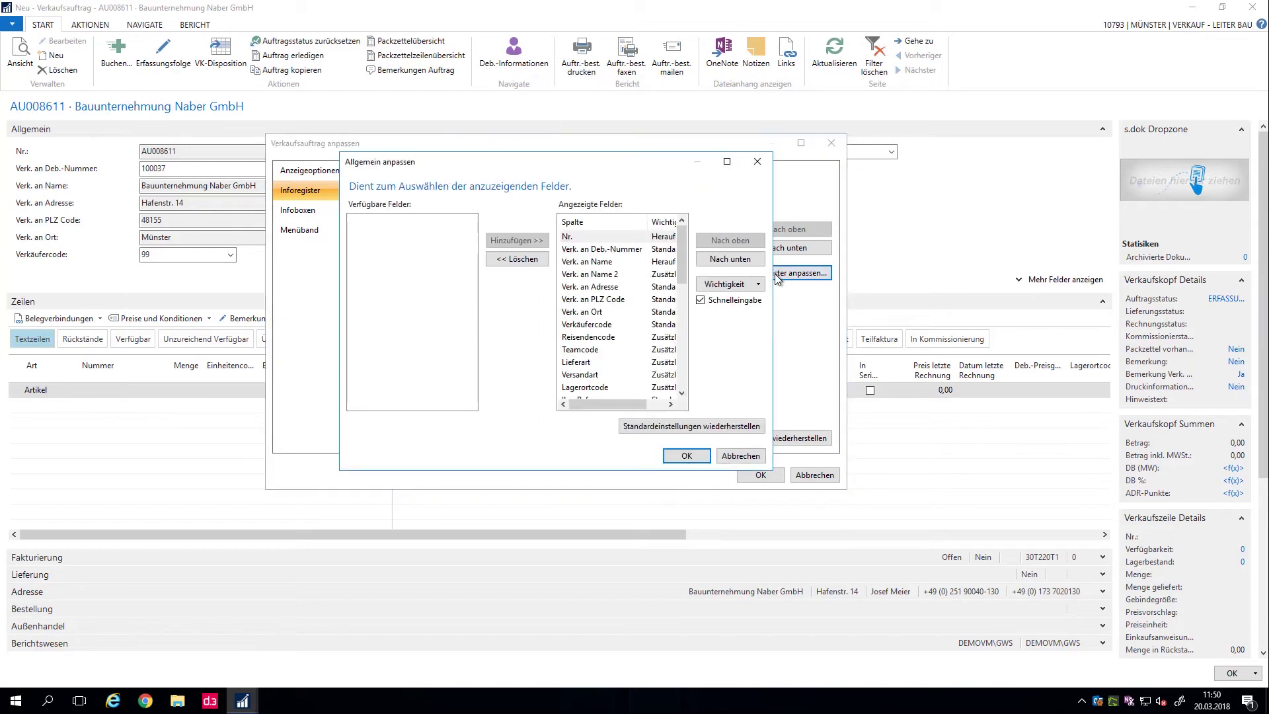
click(727, 163)
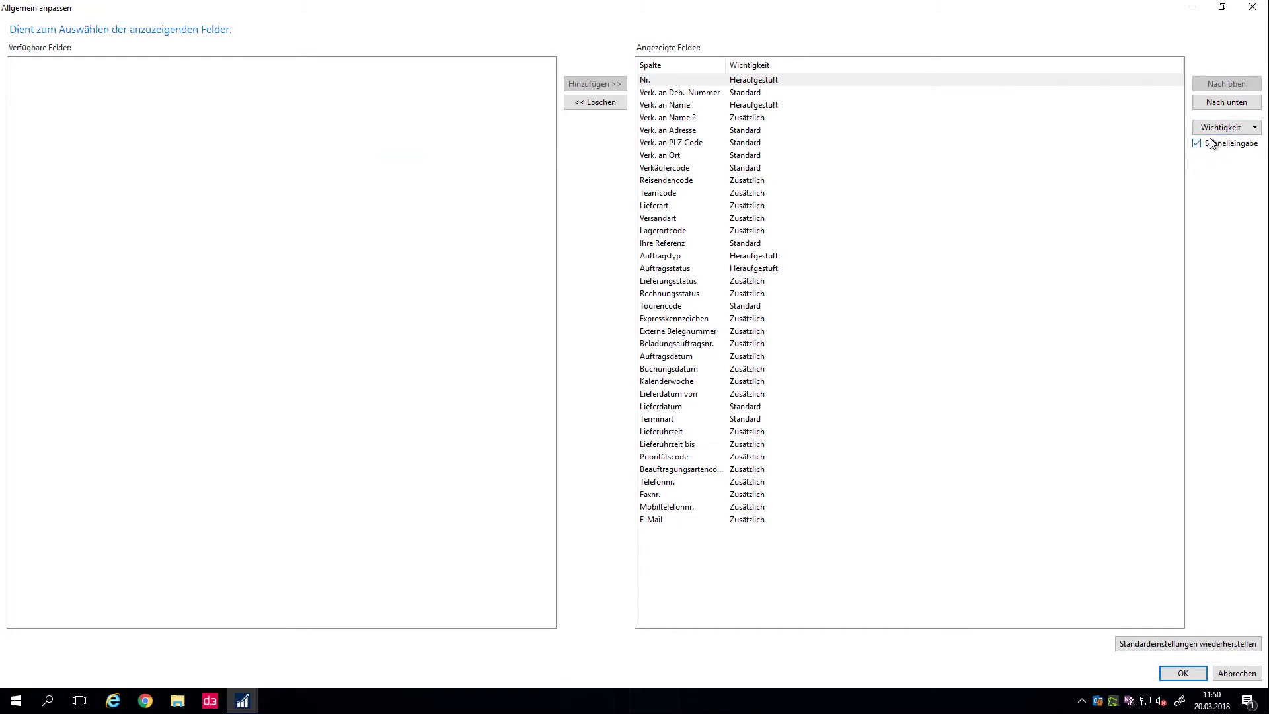
- Check the Schnelleingabe setting of the displayed fields from Nr. through Verkäufercode
click(657, 81)
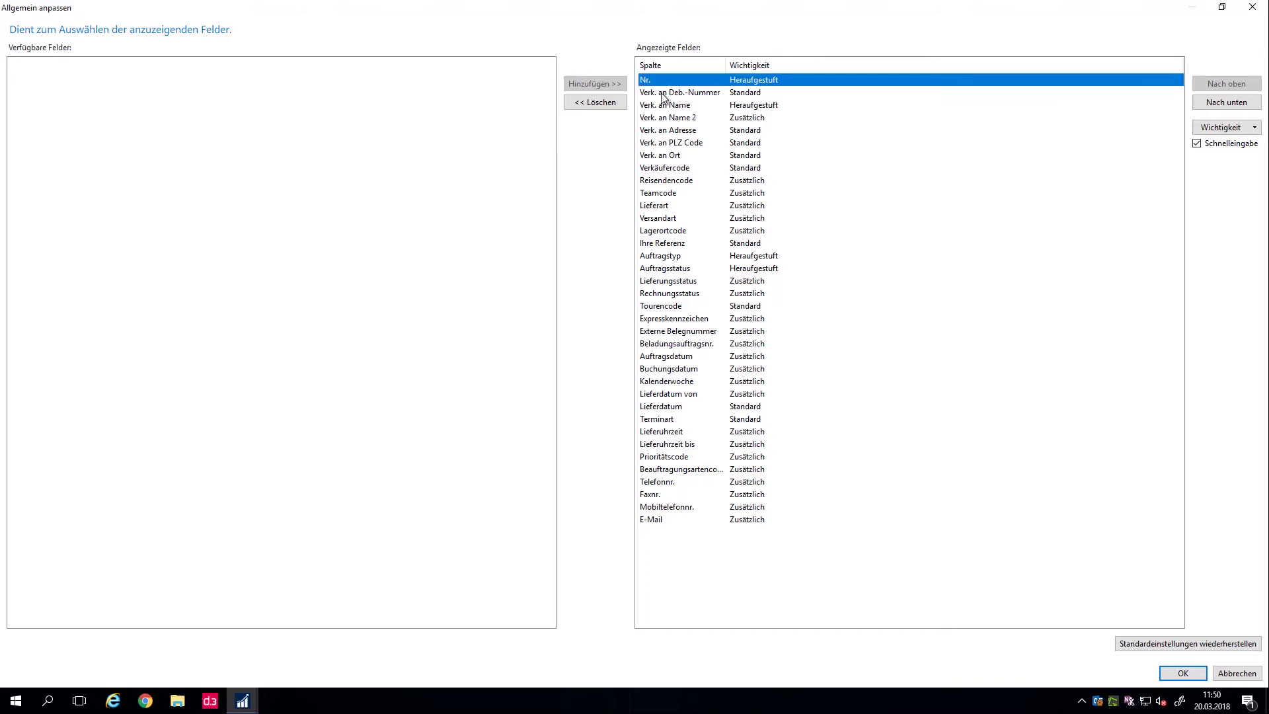
click(662, 94)
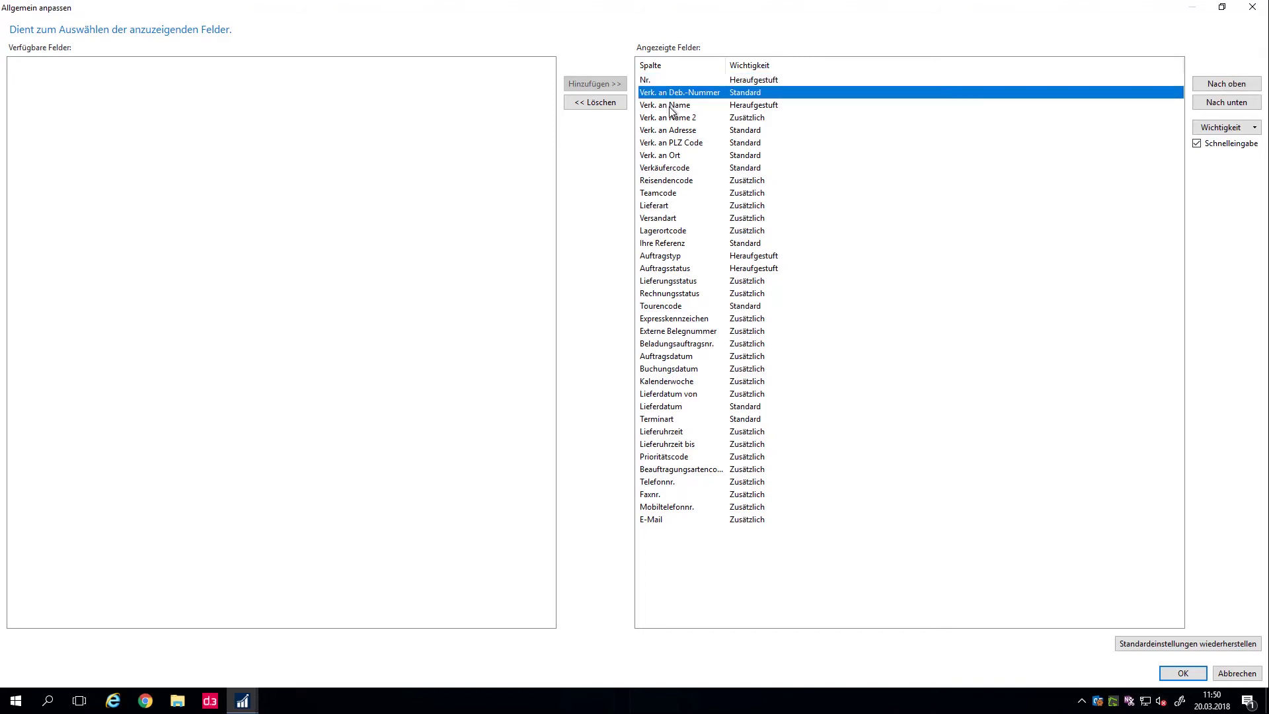
click(669, 108)
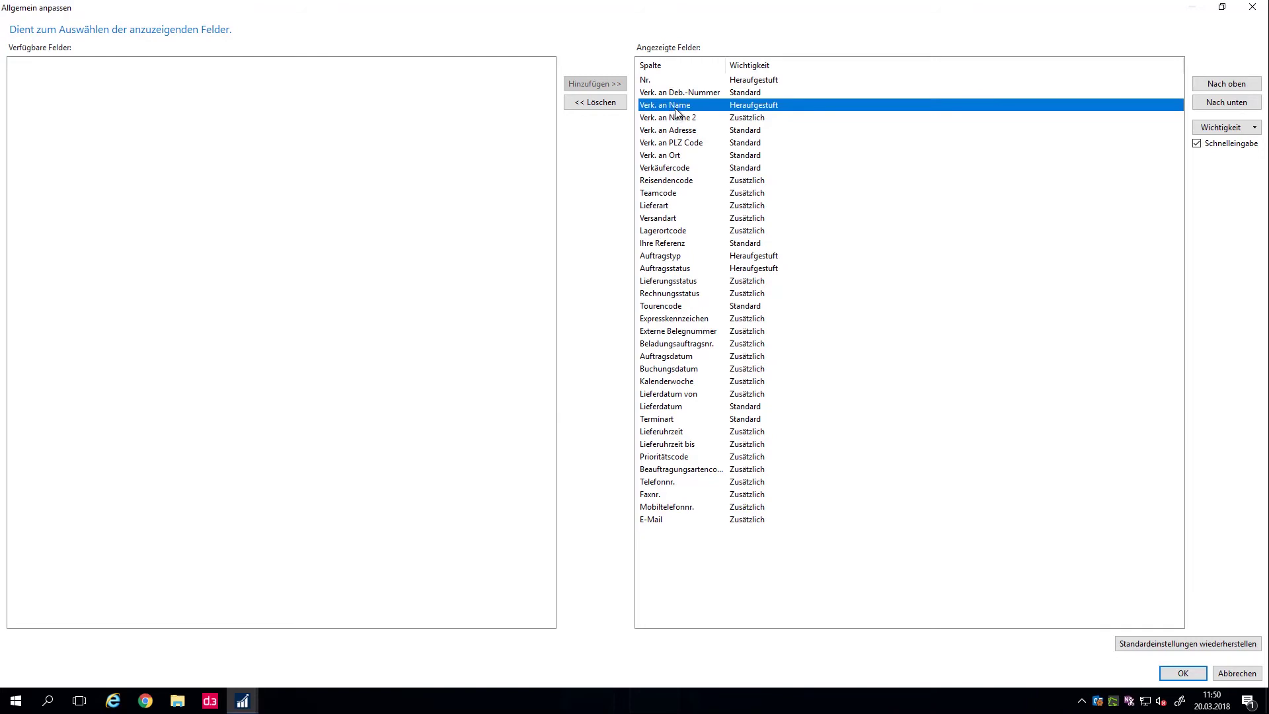
click(687, 132)
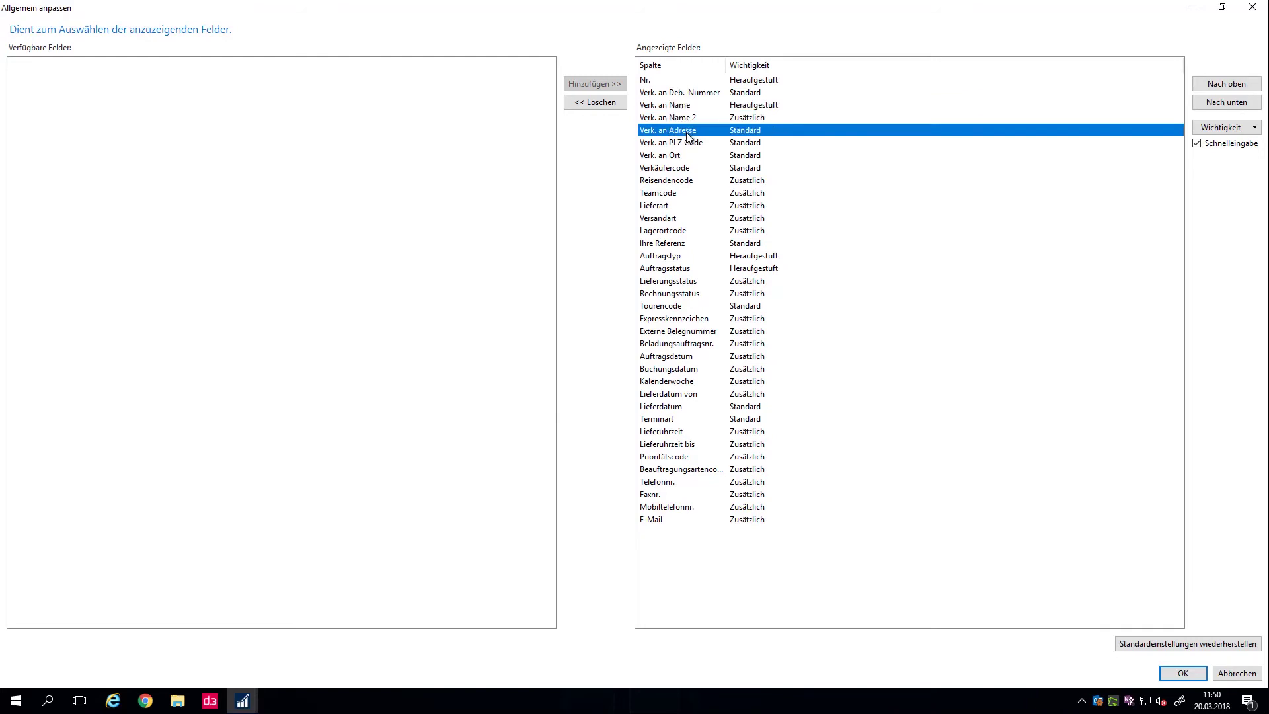
click(687, 143)
click(680, 155)
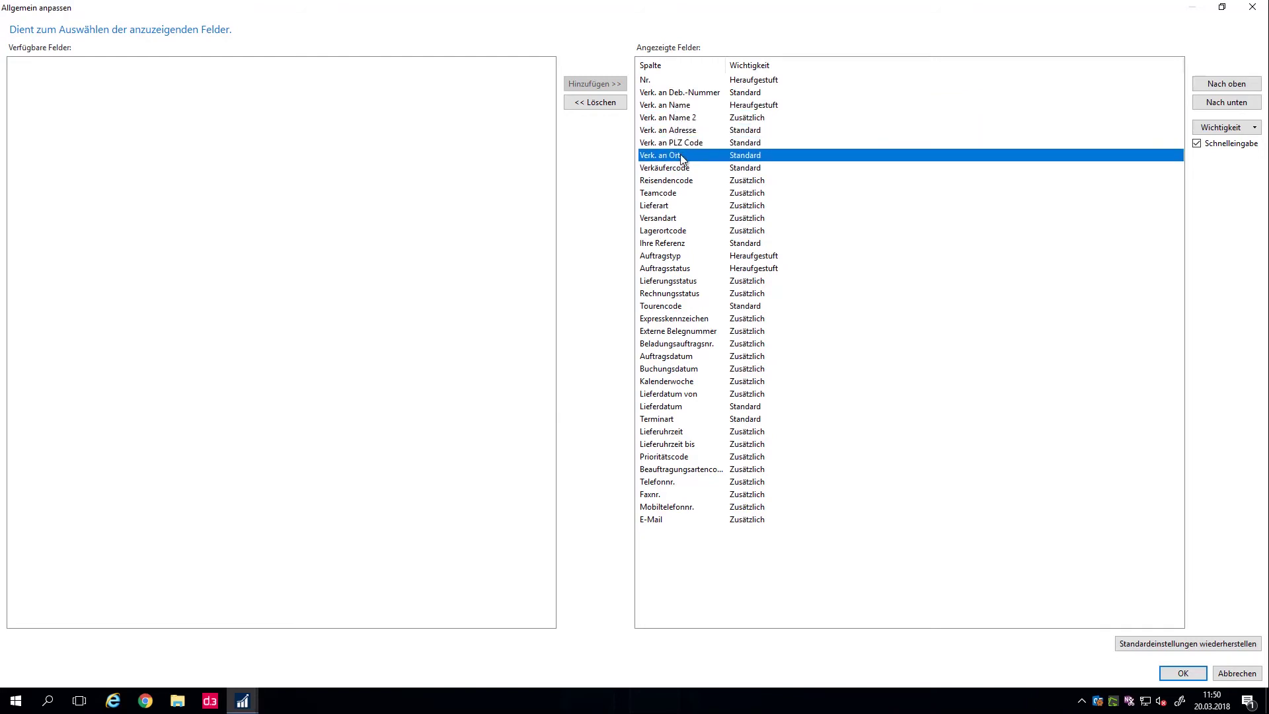
click(678, 169)
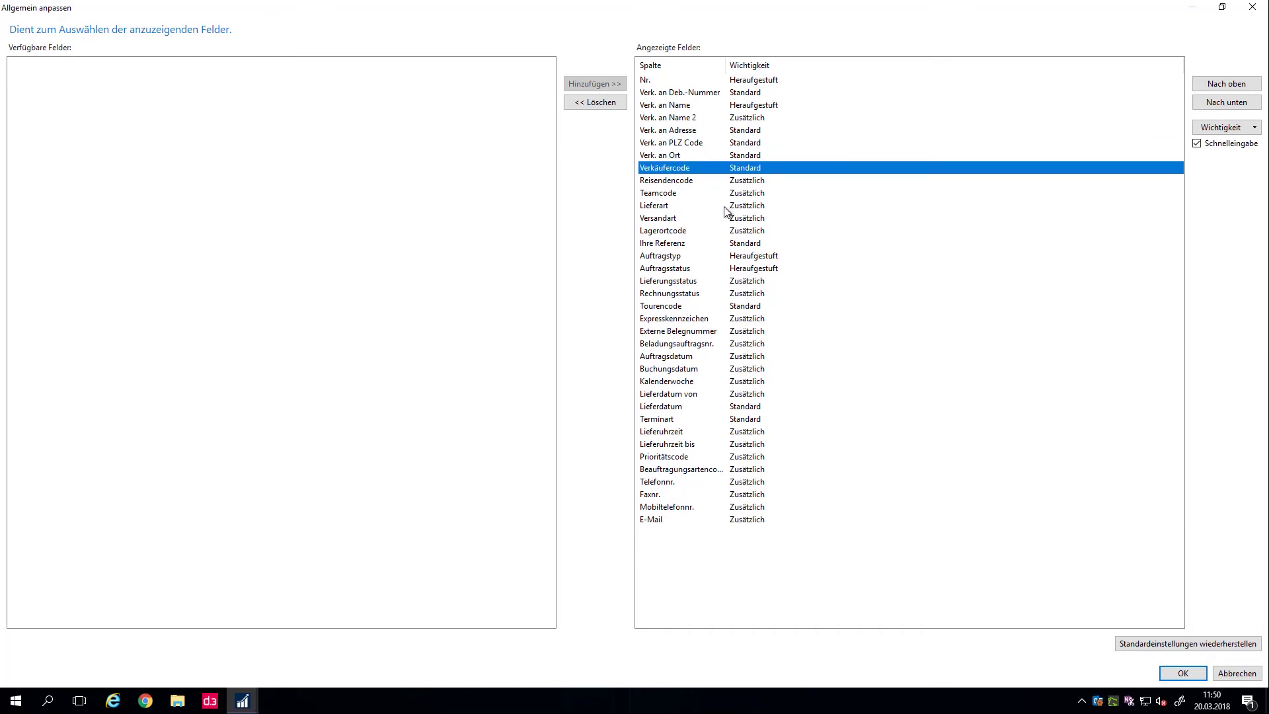
click(658, 80)
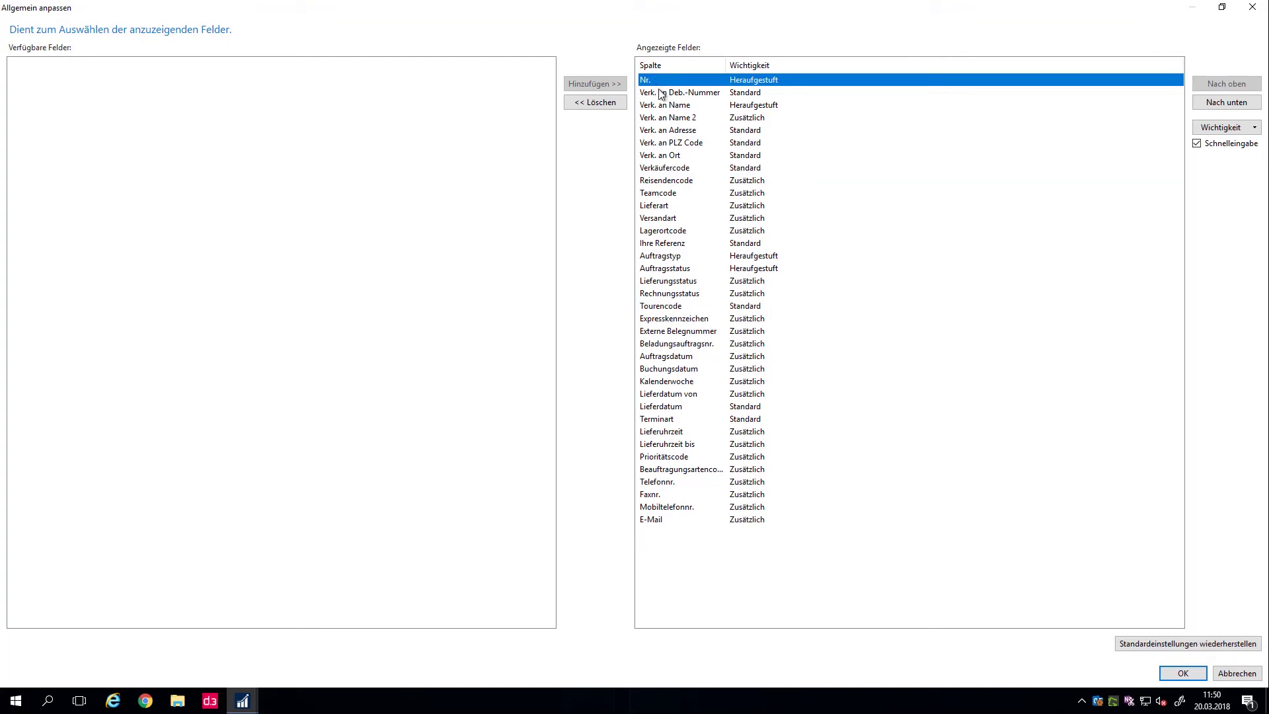
click(664, 95)
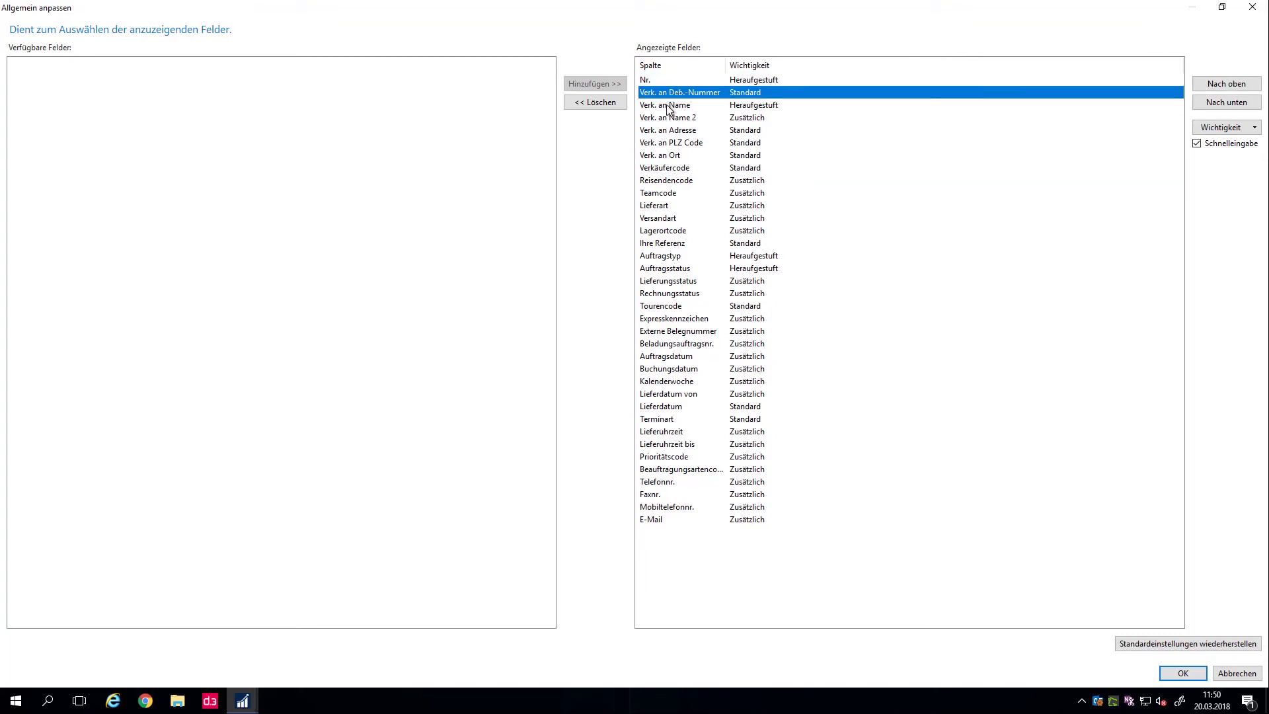
- Turn off Schnelleingabe for the customer fields Verk. an Name, Name 2, Adresse, PLZ Code and Ort
click(707, 105)
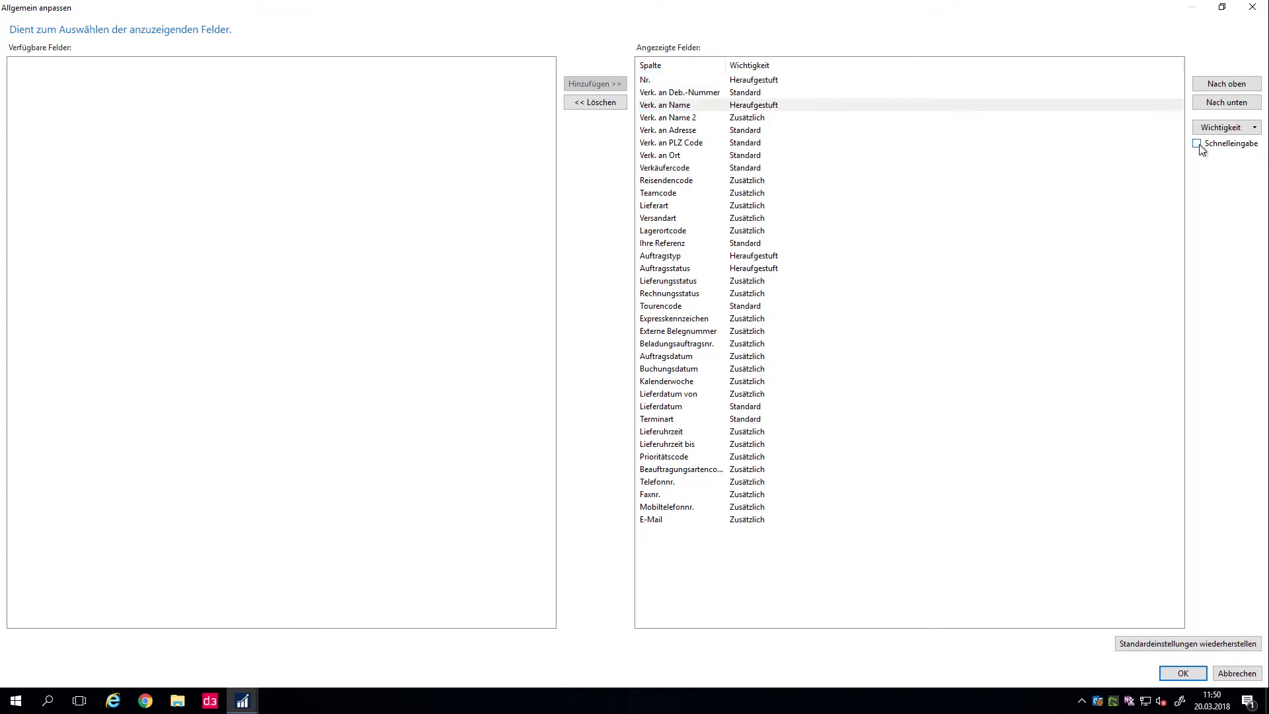
click(919, 123)
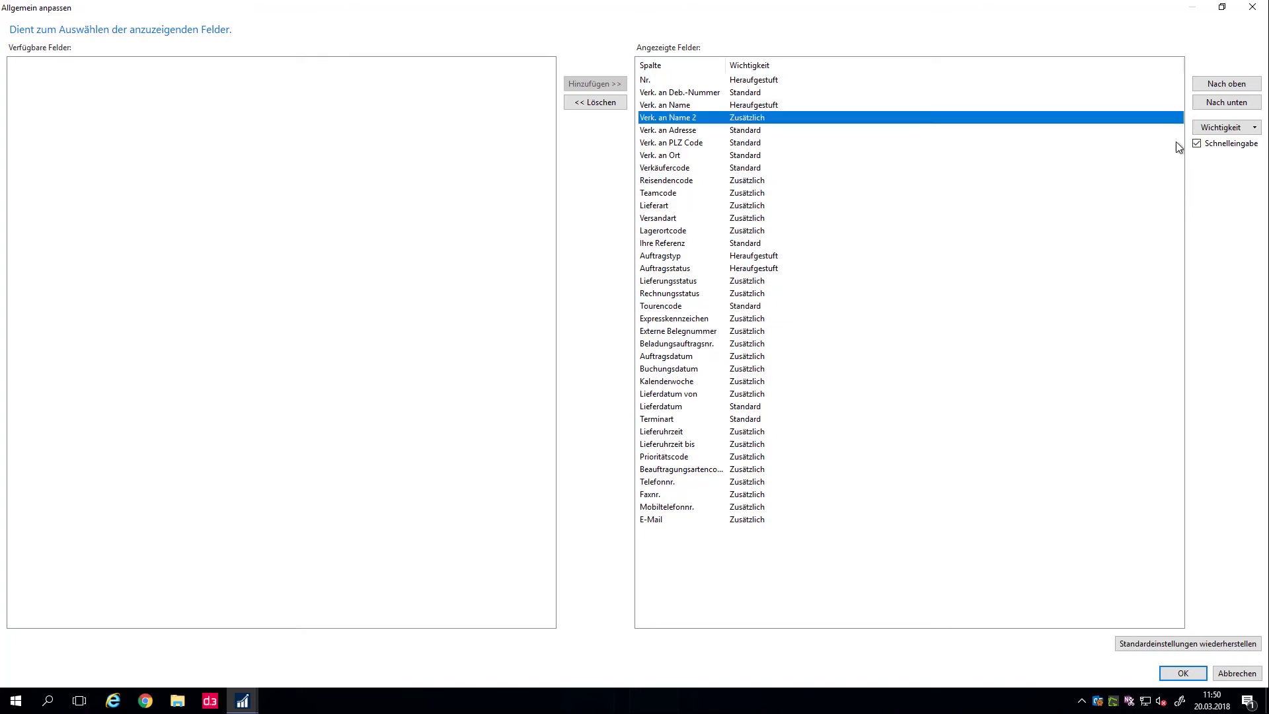
click(1196, 144)
click(759, 131)
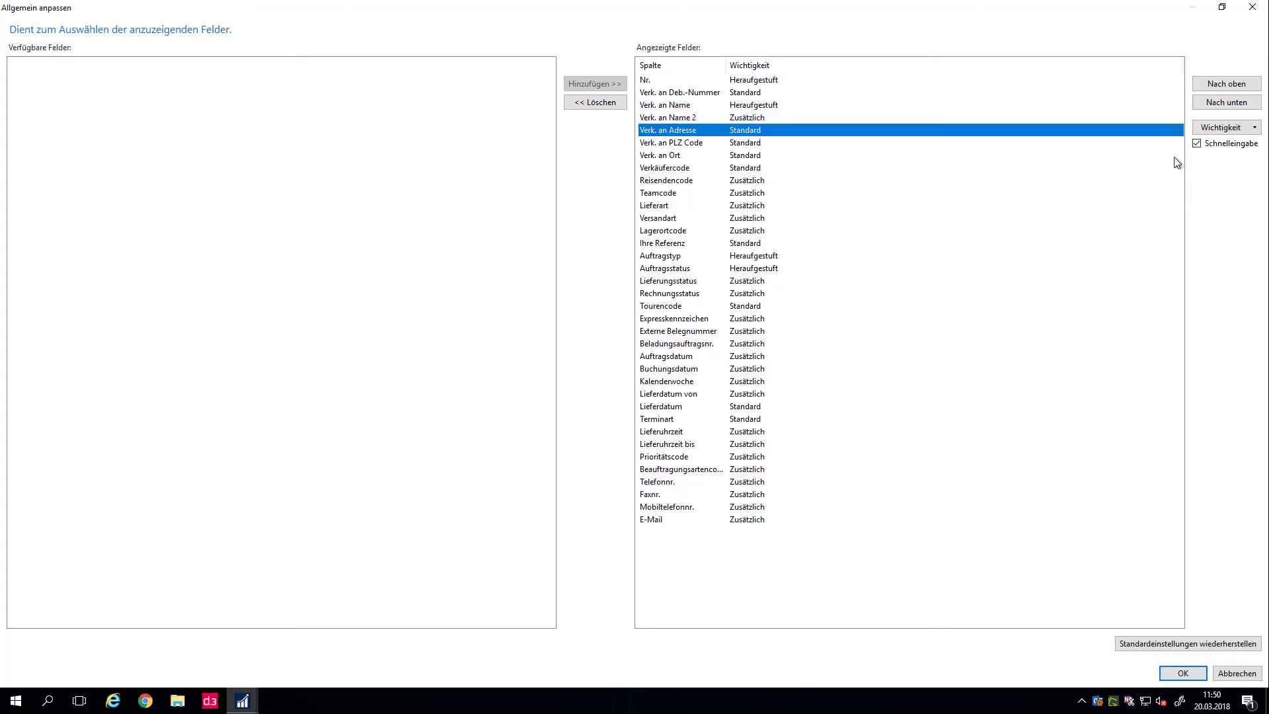
click(1196, 143)
click(759, 145)
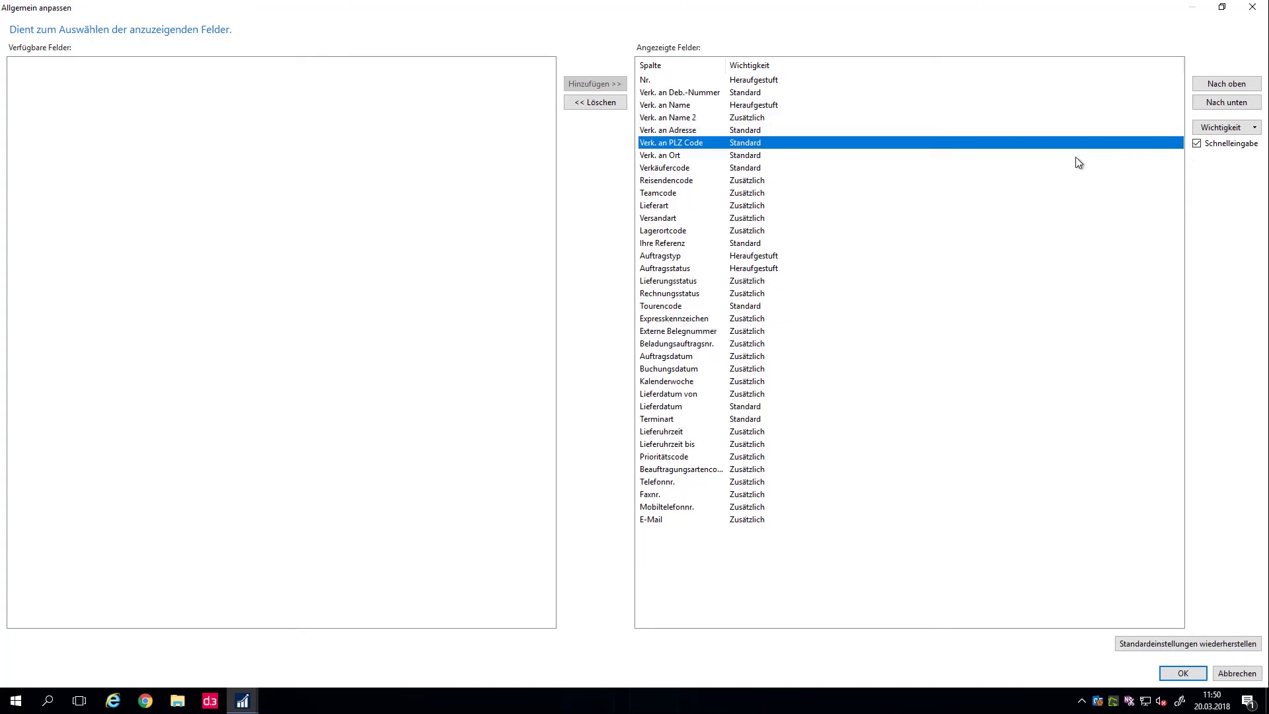
click(1196, 144)
click(755, 158)
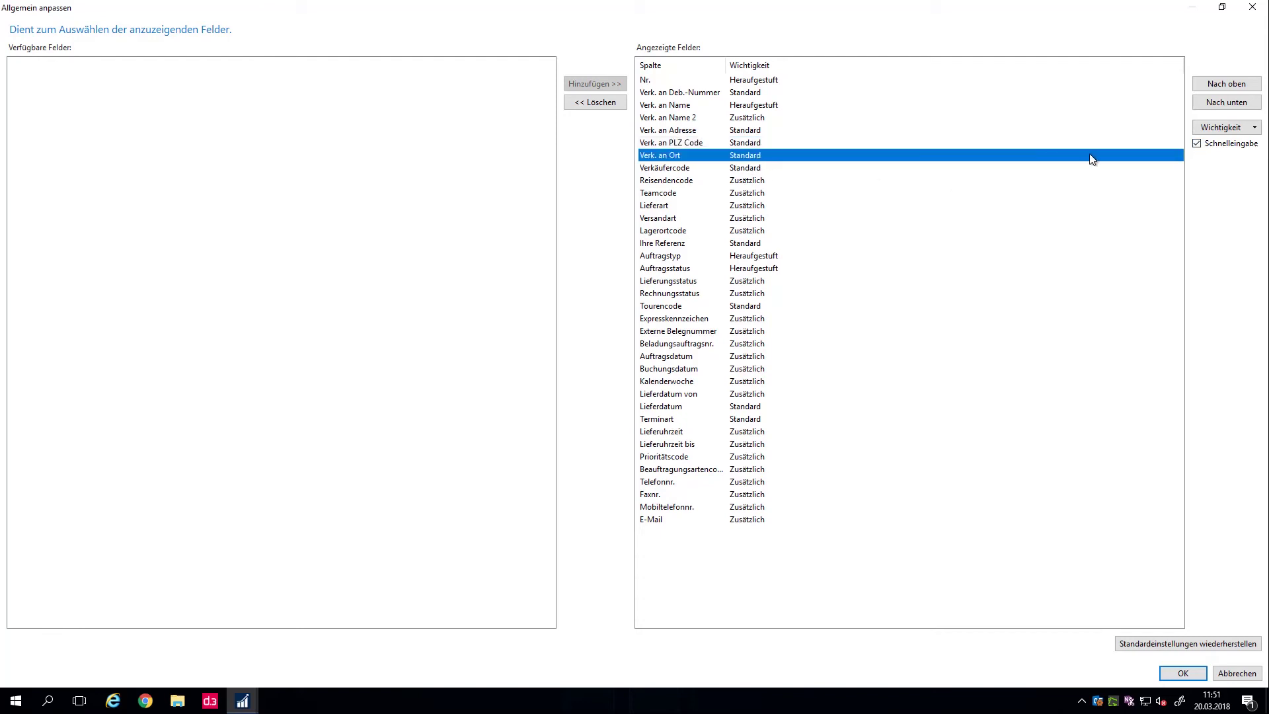
click(1197, 143)
- Turn off Schnelleingabe for the Verkäufercode, Ihre Referenz and Tourencode fields
click(760, 170)
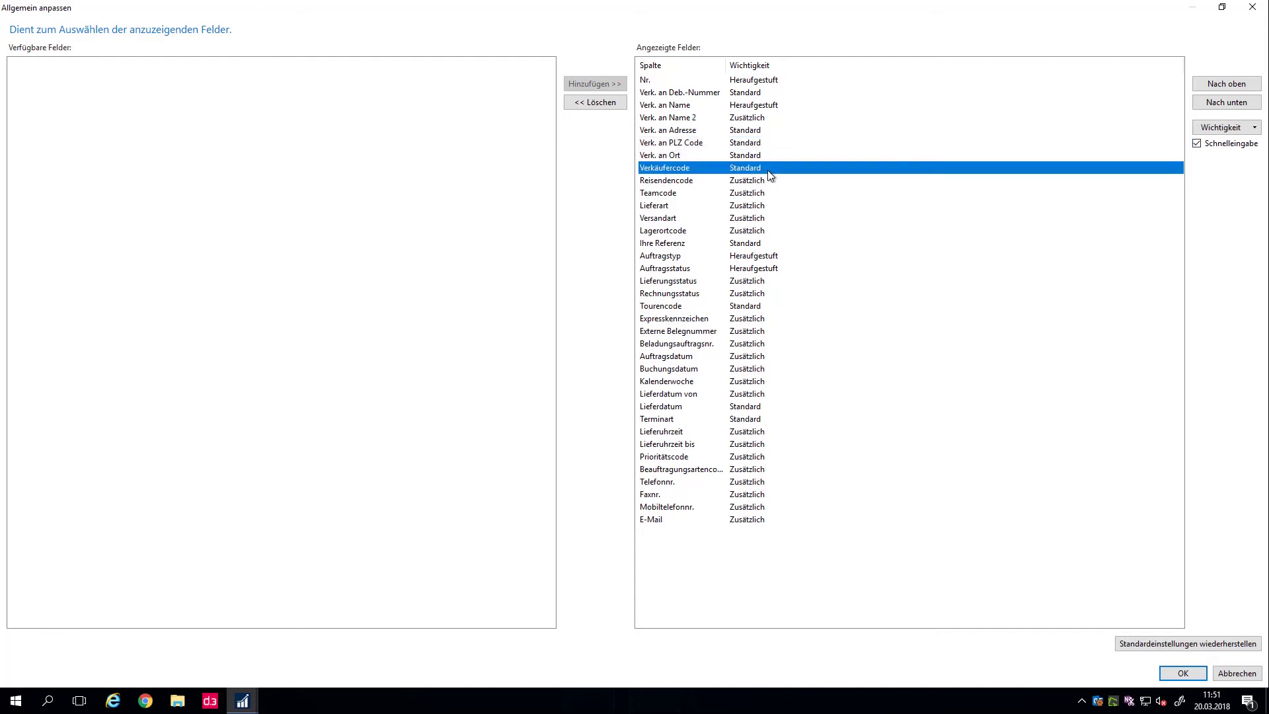
click(1196, 144)
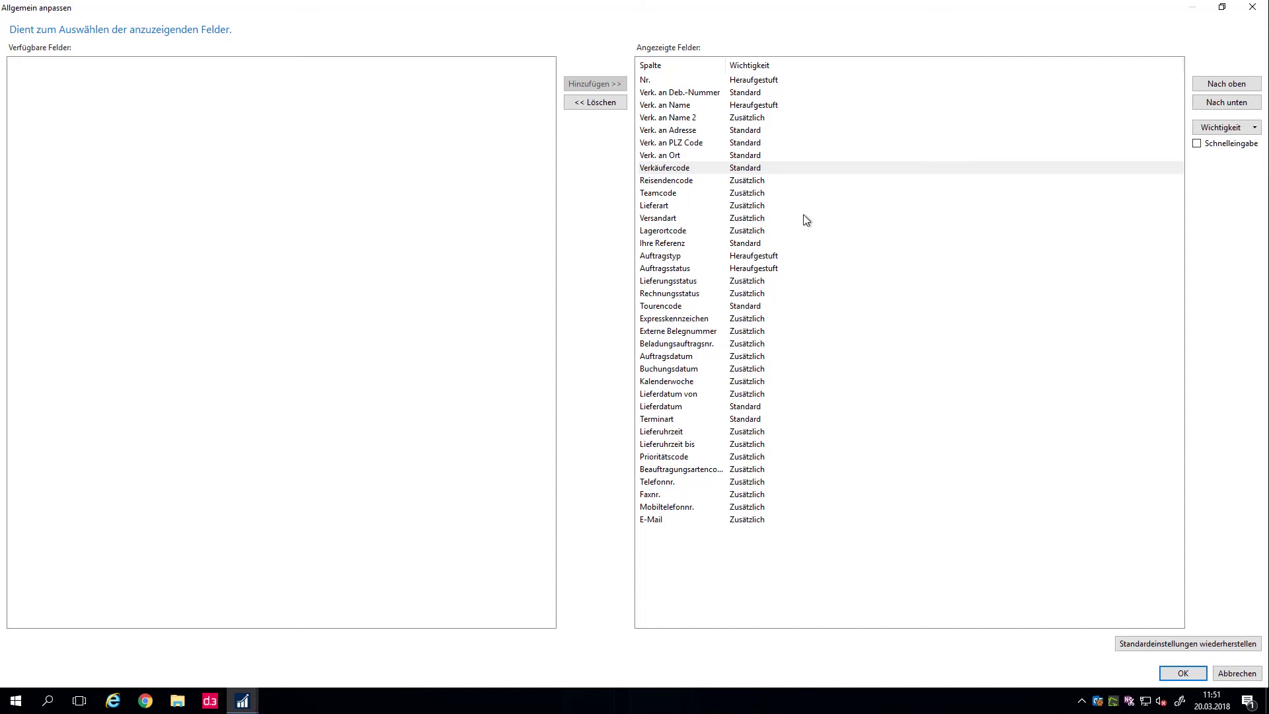
click(748, 249)
click(1196, 143)
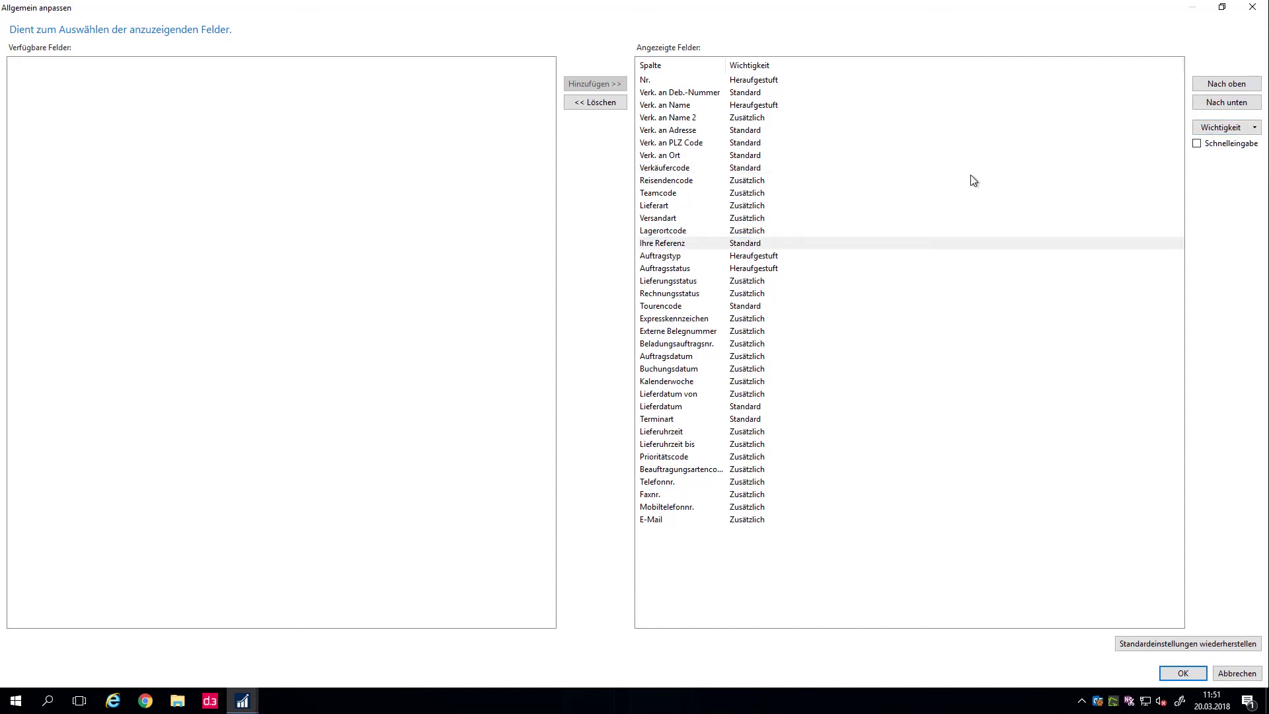
click(749, 306)
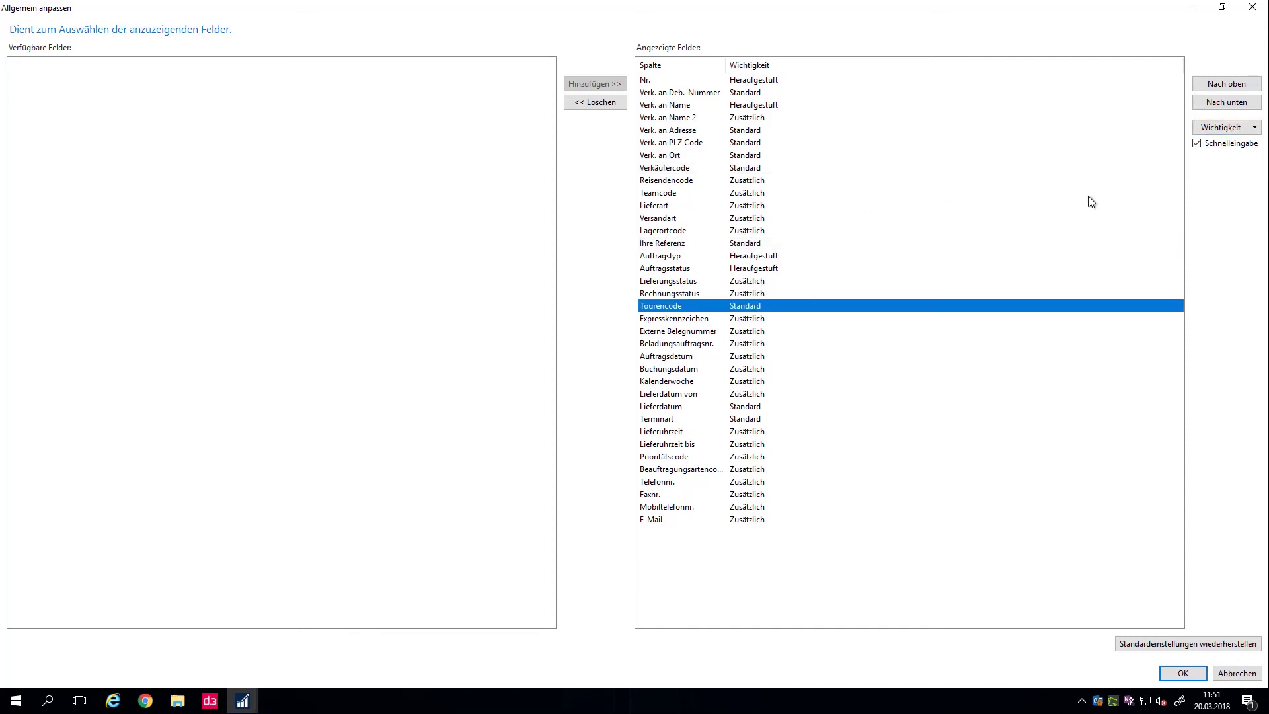
click(1197, 143)
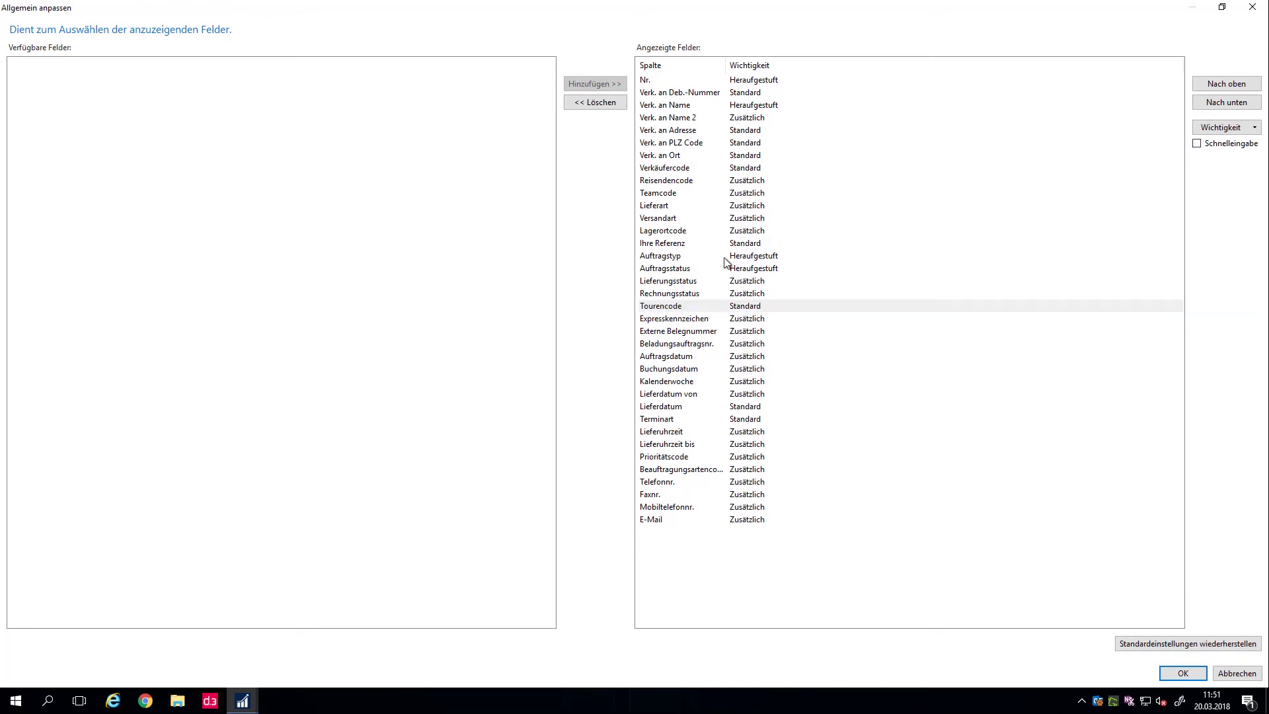
- Turn off Schnelleingabe for the Auftragstyp, Auftragsstatus and Terminart fields
click(738, 258)
click(1196, 143)
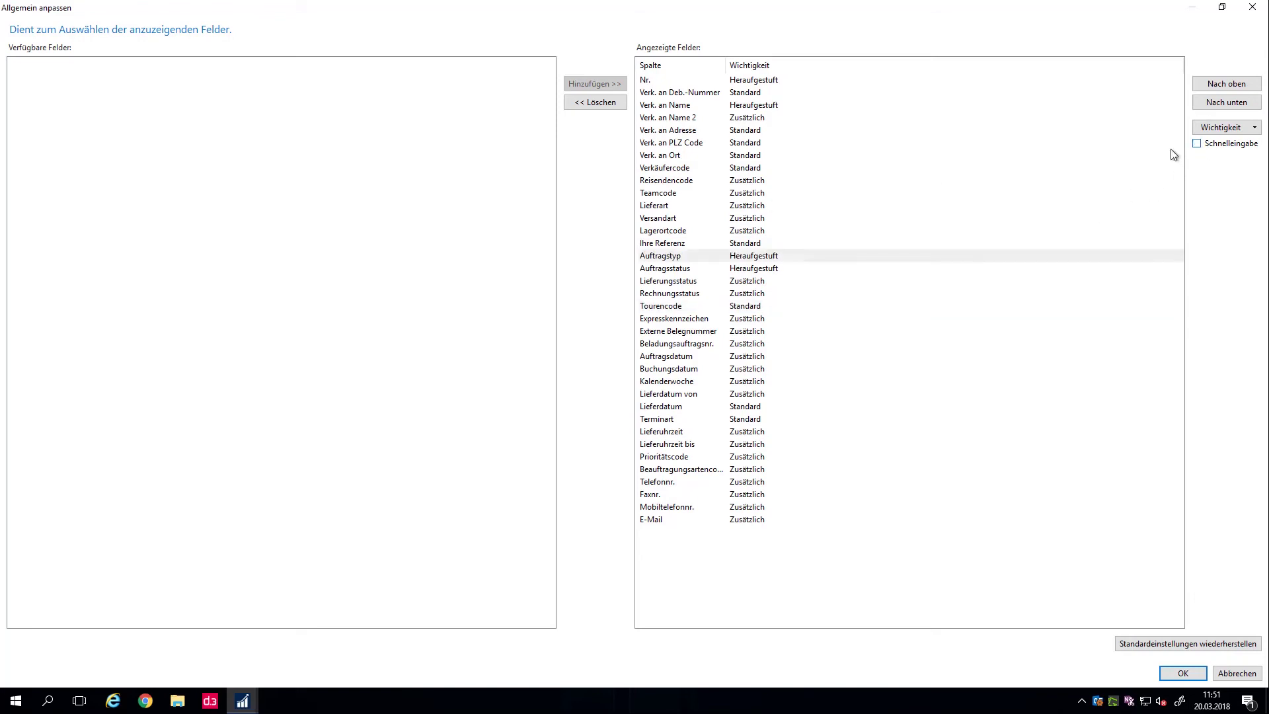
click(753, 269)
click(1196, 143)
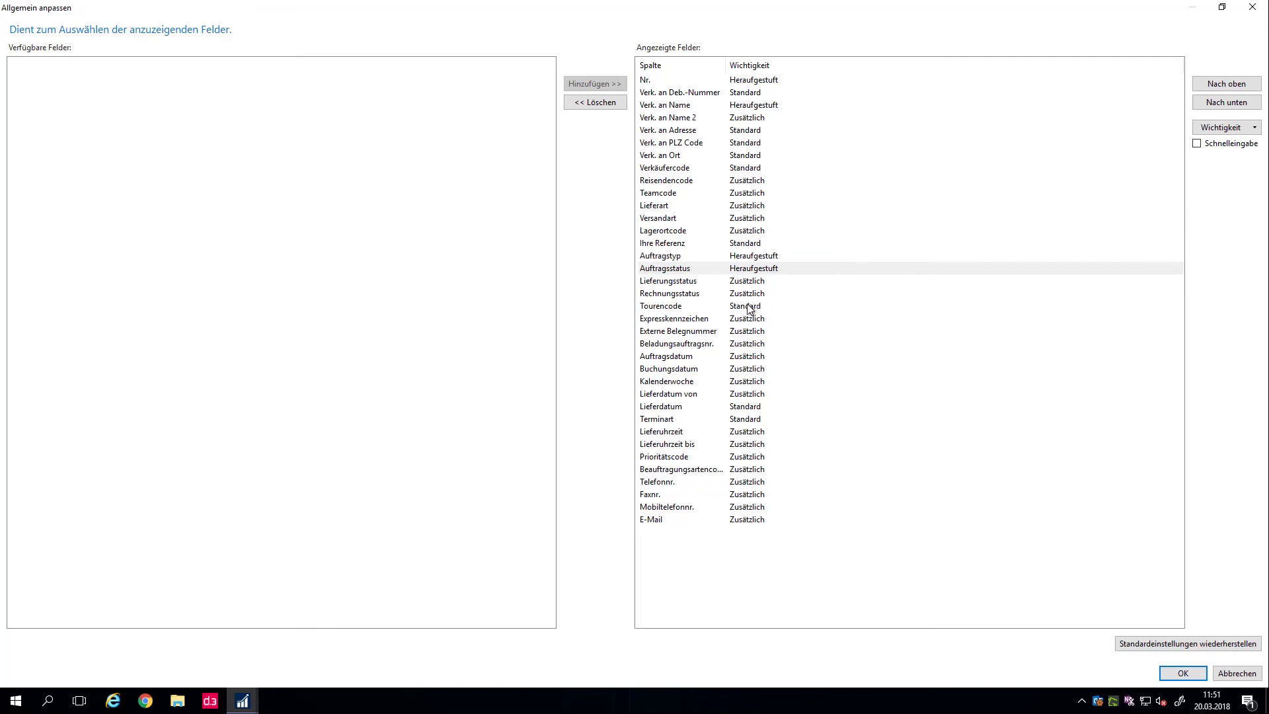
click(753, 423)
click(1195, 144)
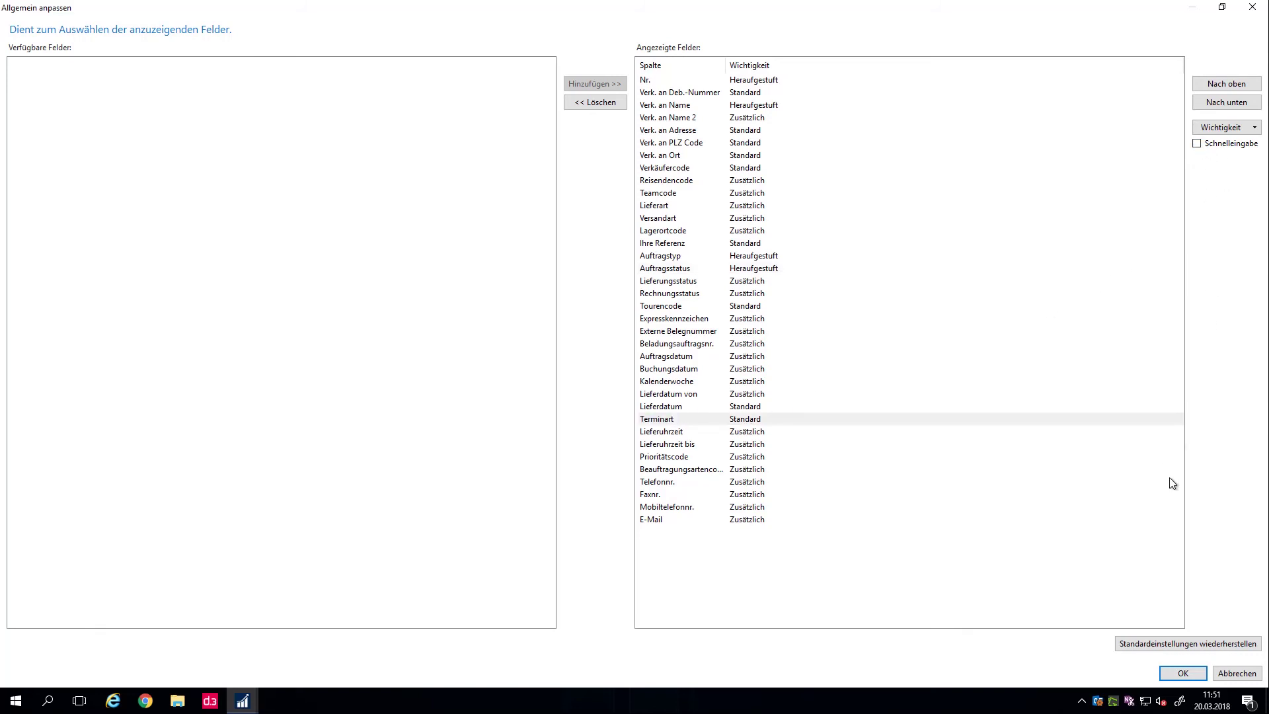
- Apply the Allgemein field settings and save the sales order page customization
click(1183, 673)
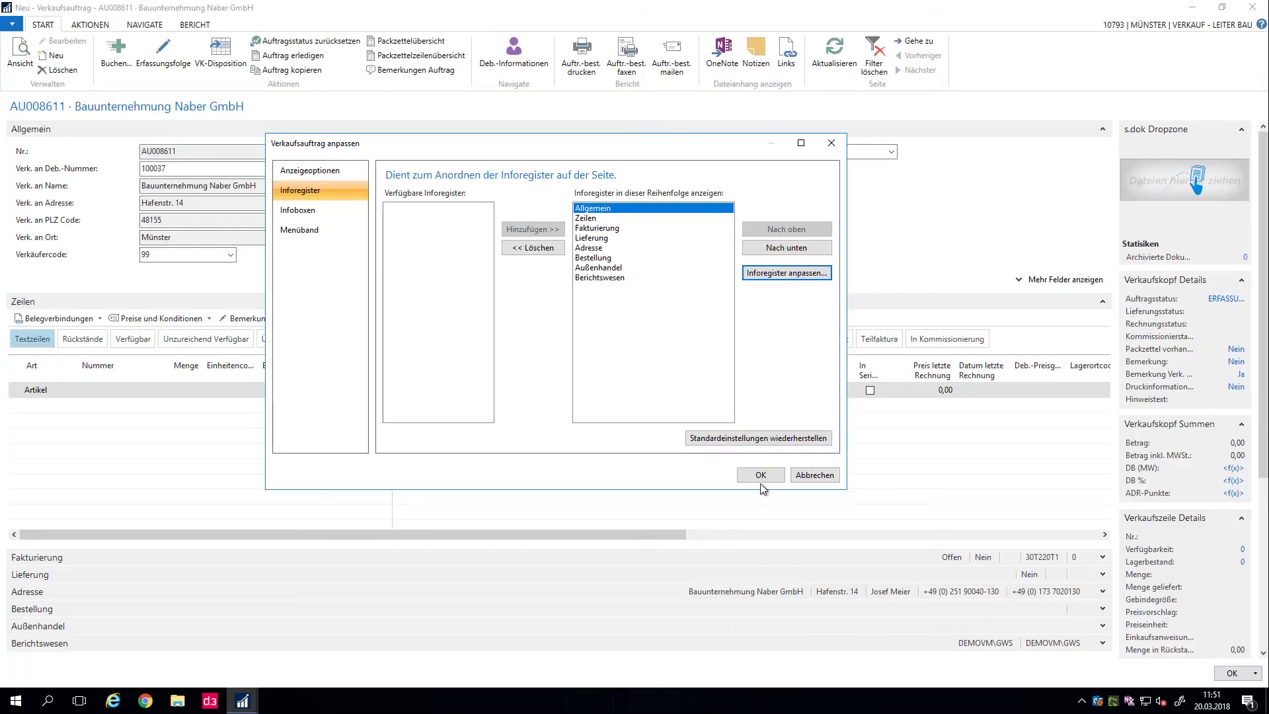
click(760, 475)
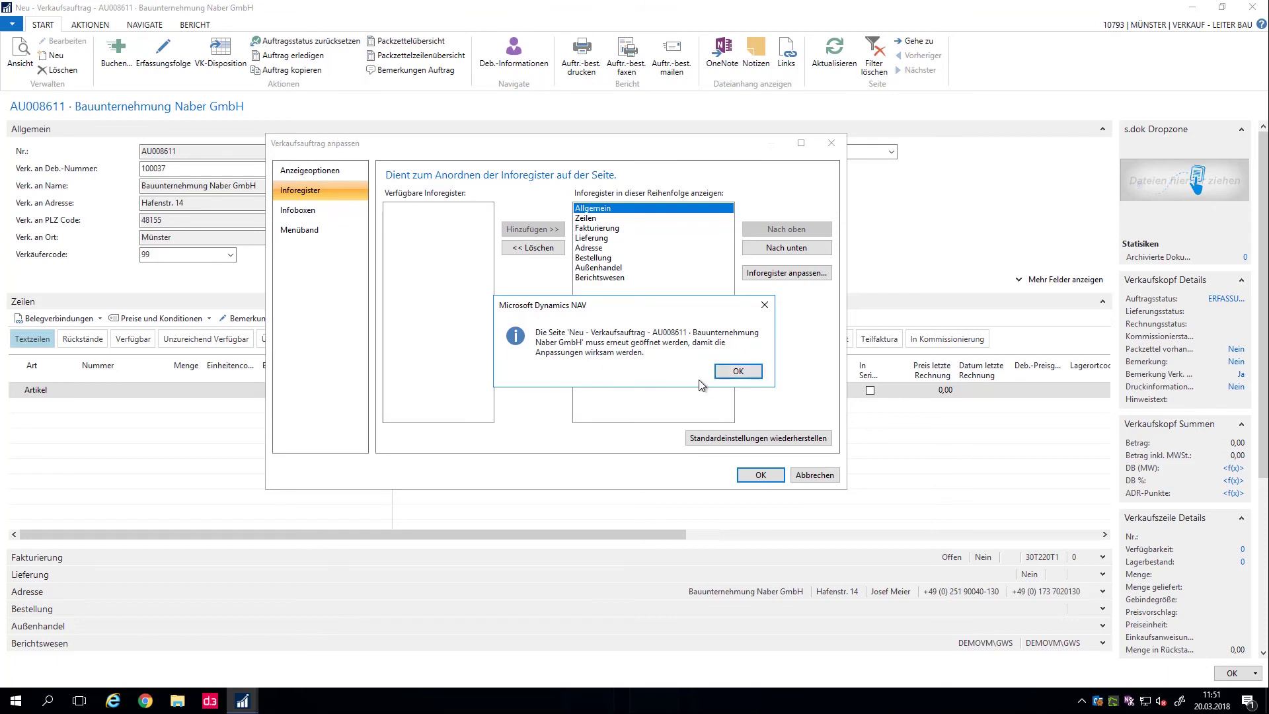
click(738, 371)
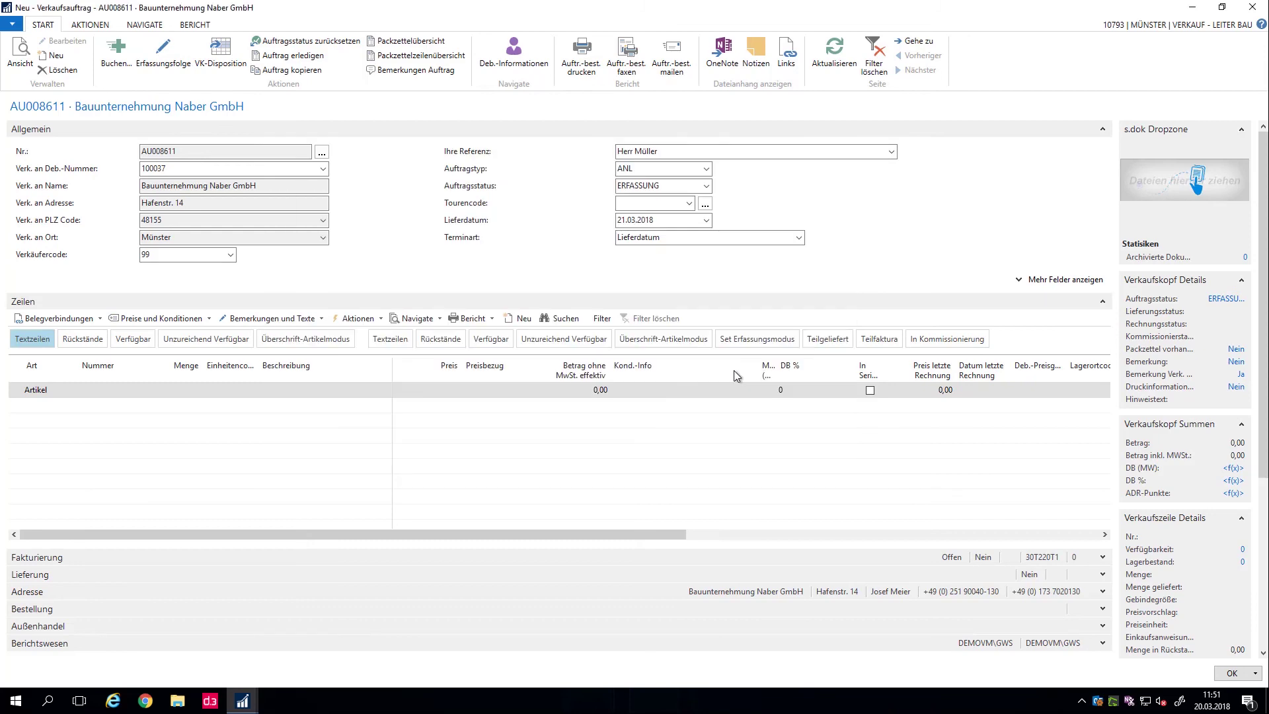
- Close the sales order and reopen the newest Bauunternehmung Naber GmbH order from the Verkaufsaufträge list
click(1228, 677)
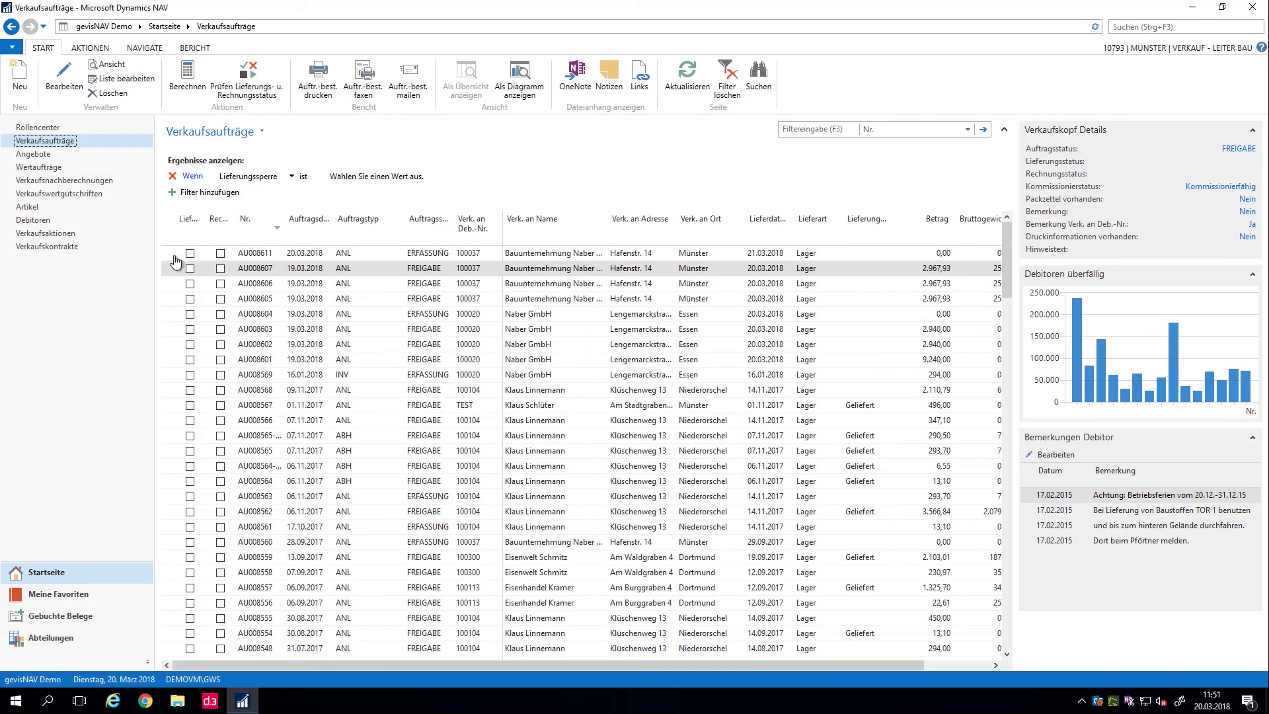
click(169, 255)
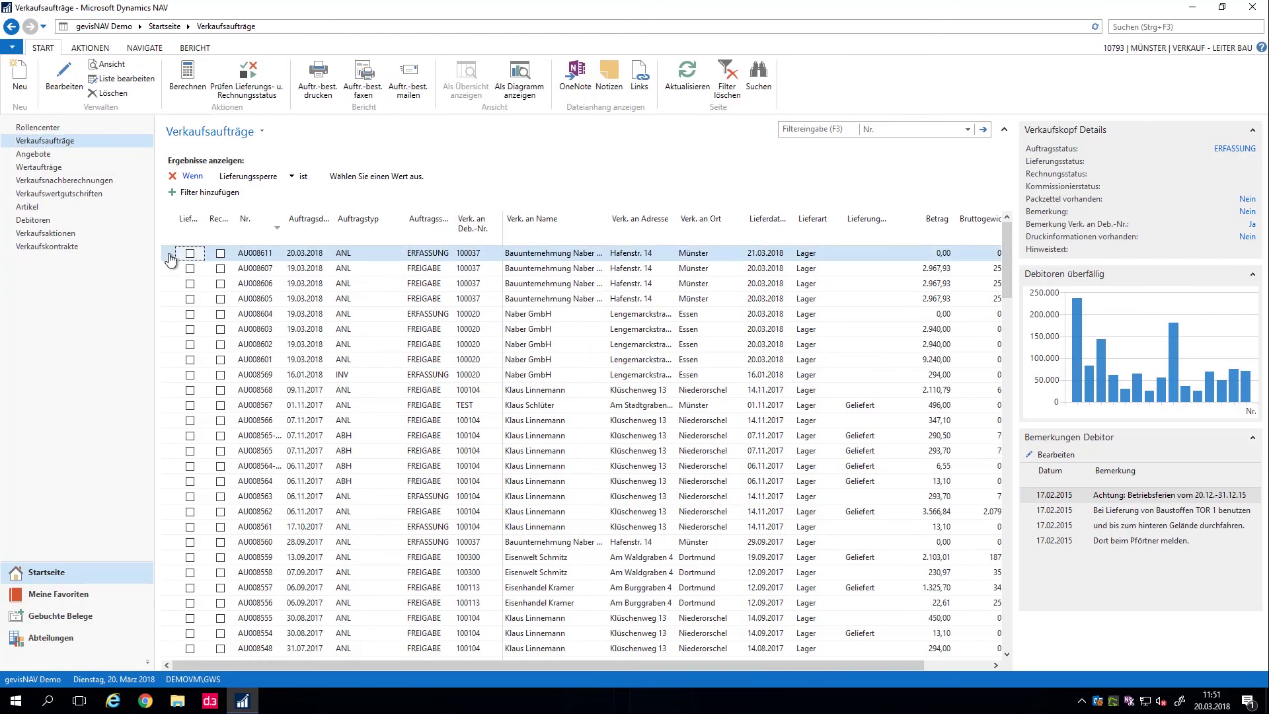
double_click(169, 258)
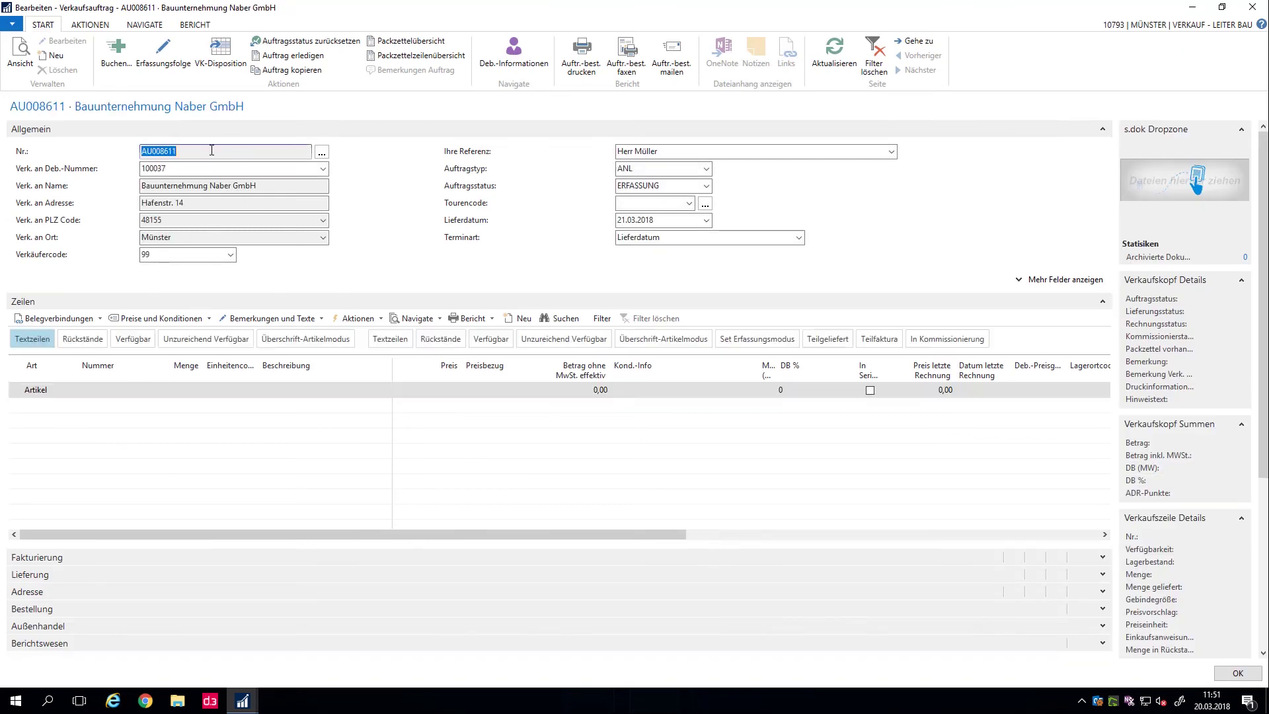
- Step through the order header from Nr. to the first order line to check the customized quick-entry sequence
click(212, 151)
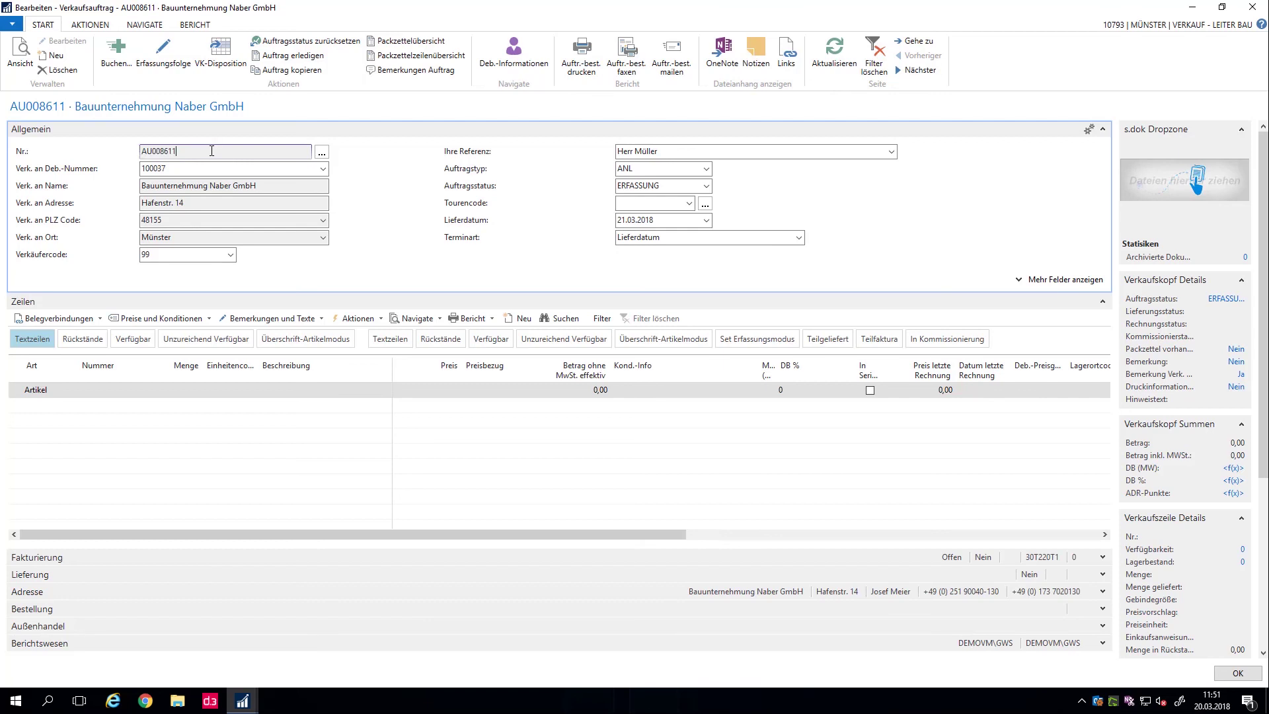
key(Return)
key(Return)
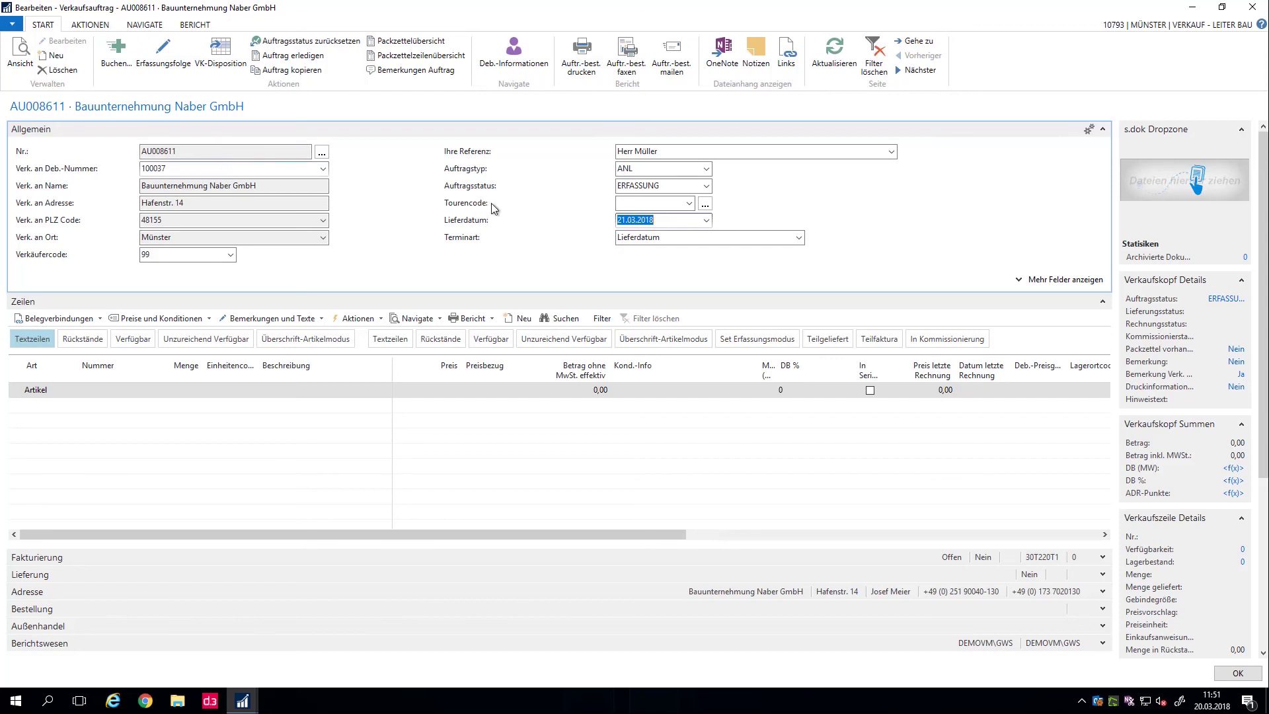
key(Return)
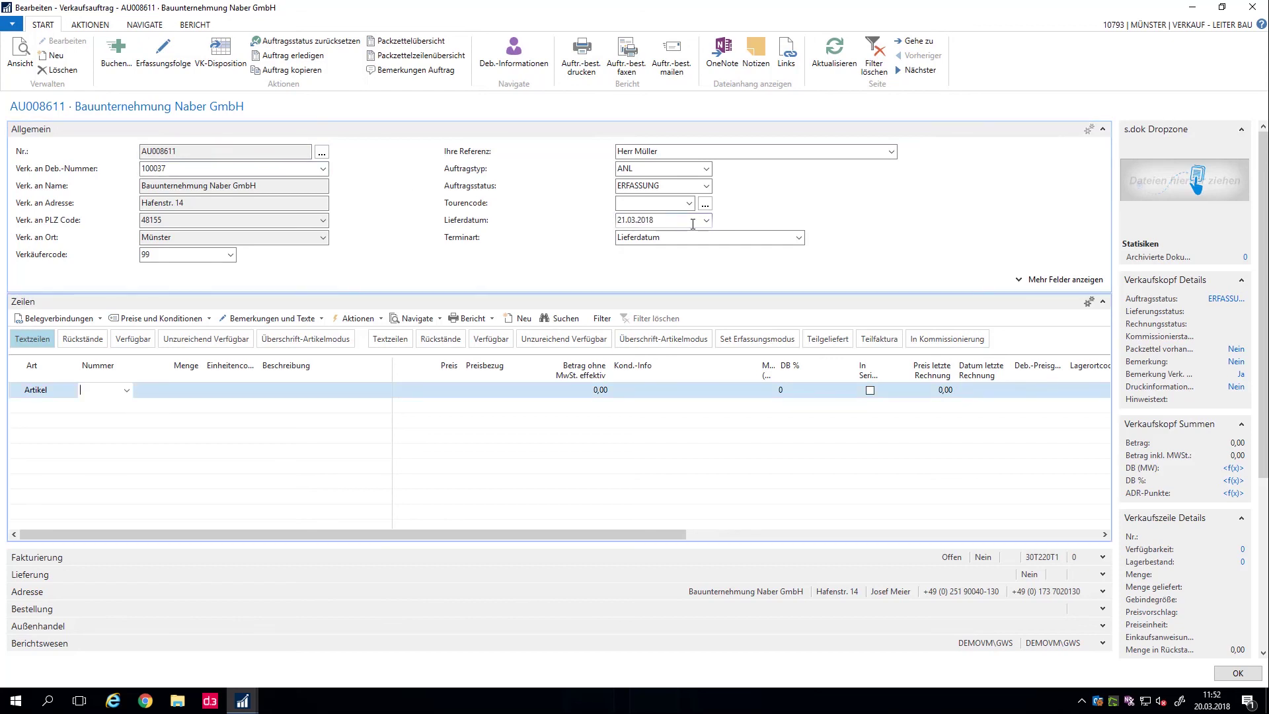